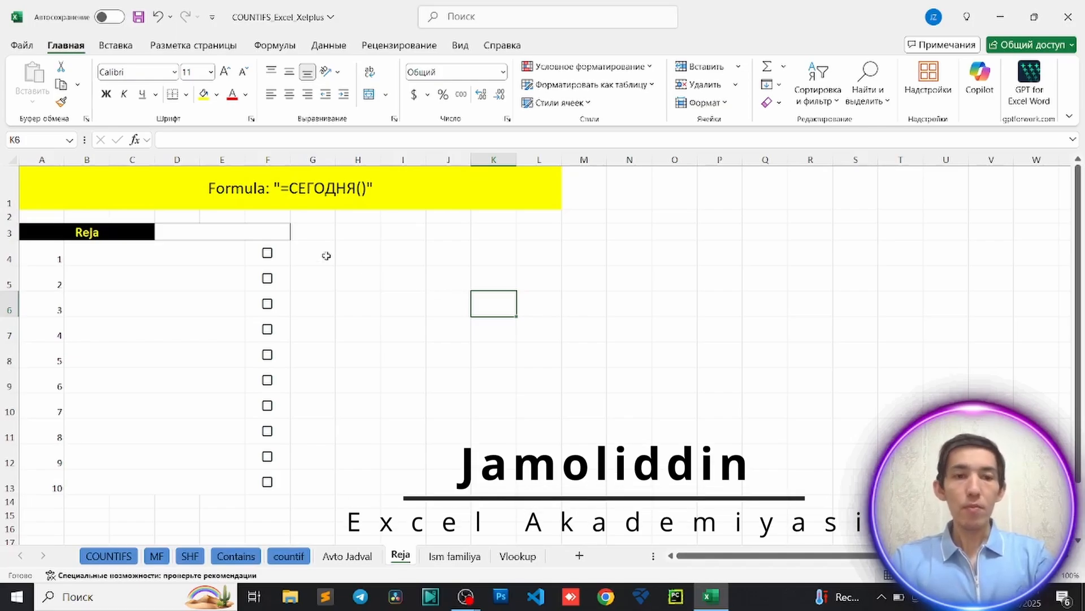
- Copy the formula text =СЕГОДНЯ() from the yellow banner and enter it in the merged cell beside the Reja heading
left_click(210, 232)
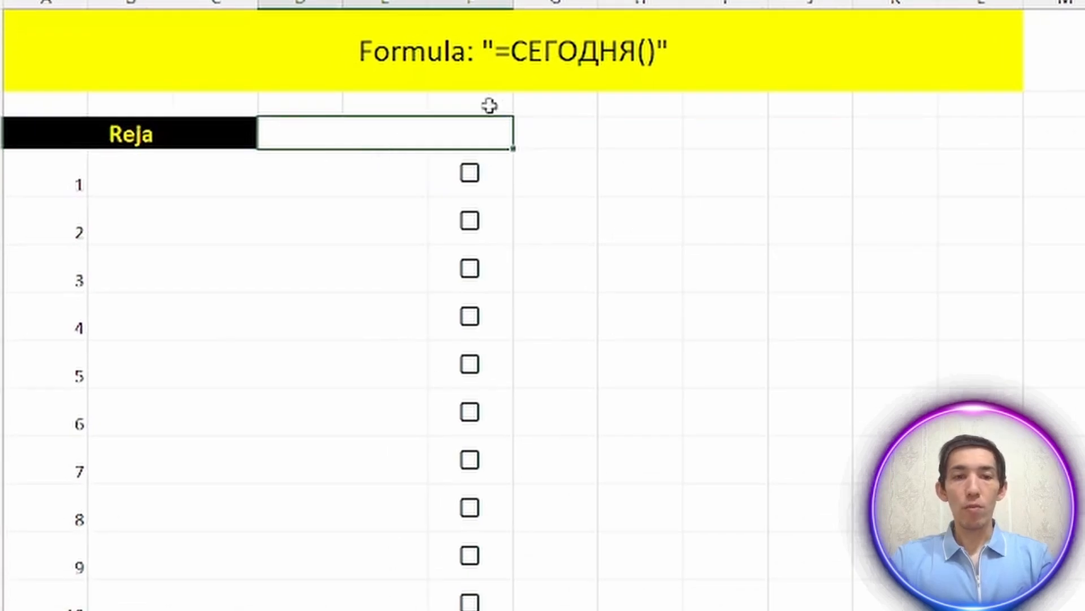
left_click(509, 50)
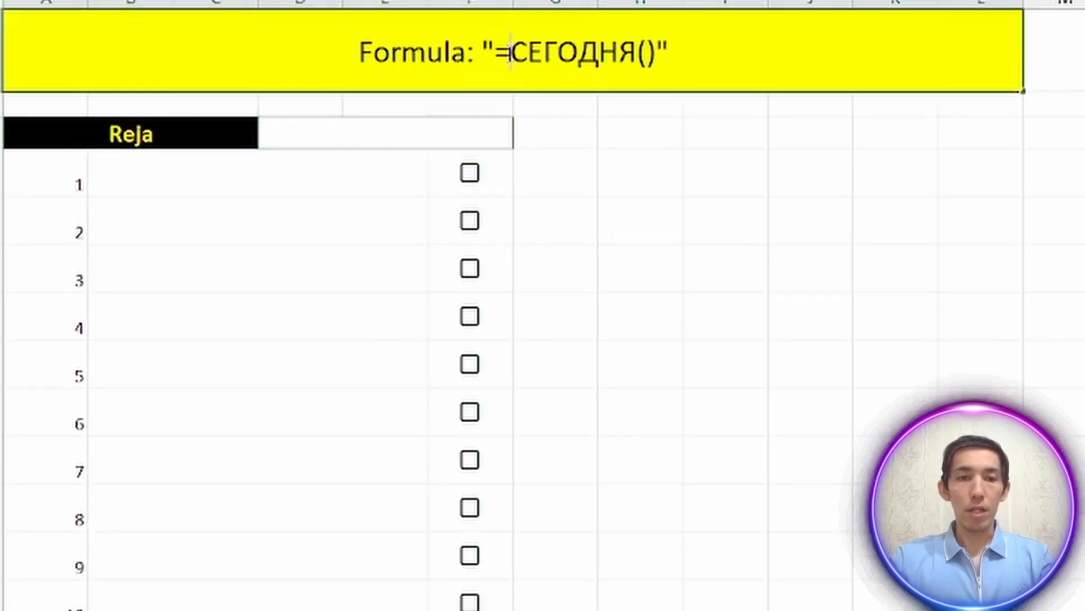
left_click_drag(496, 52, 657, 52)
key("ctrl+c")
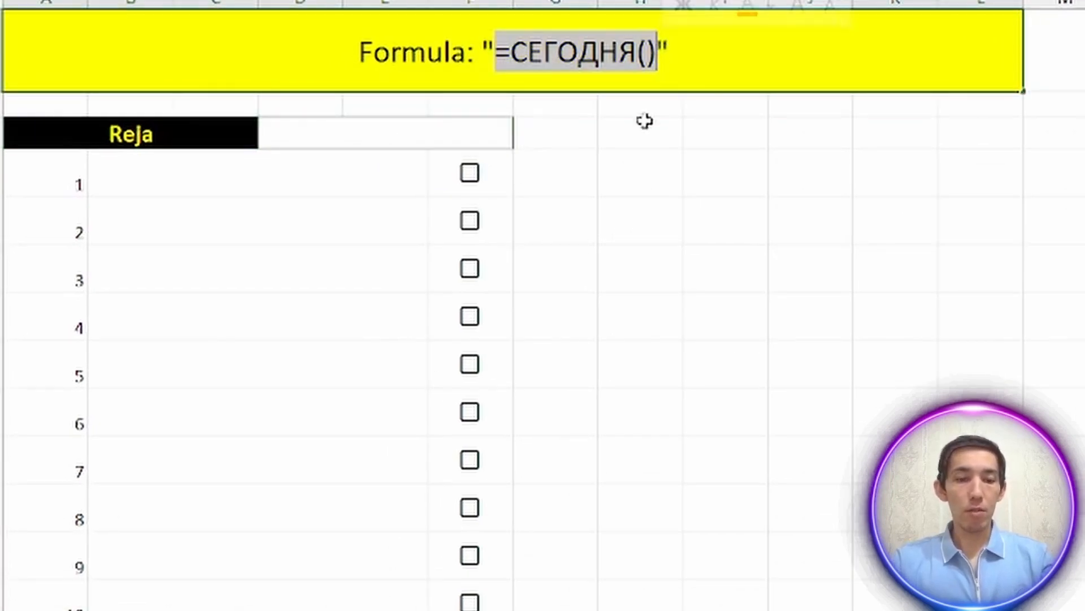
left_click(388, 129)
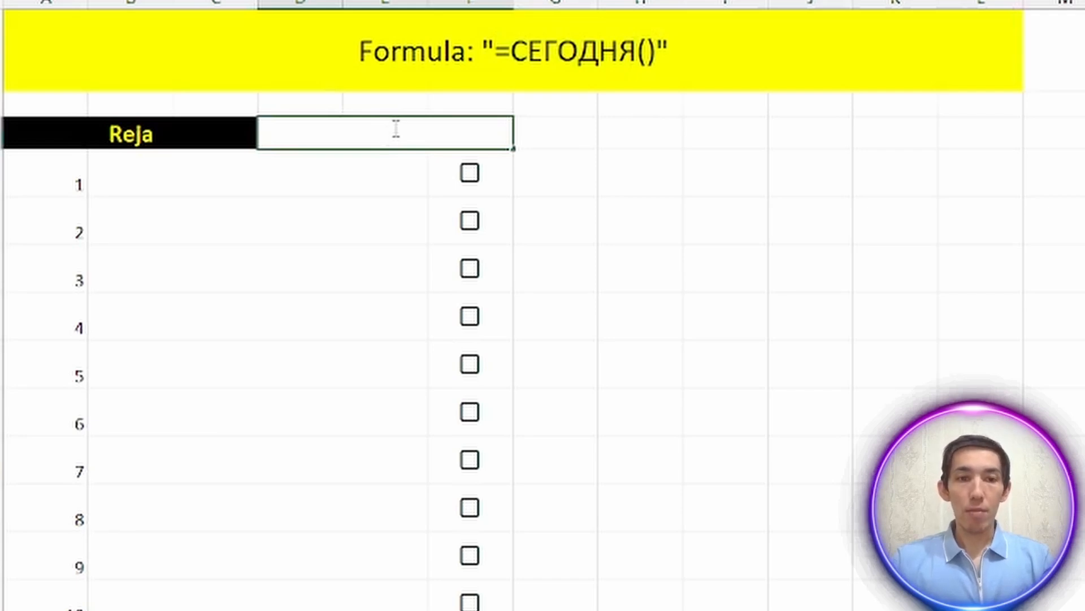
double_click(396, 129)
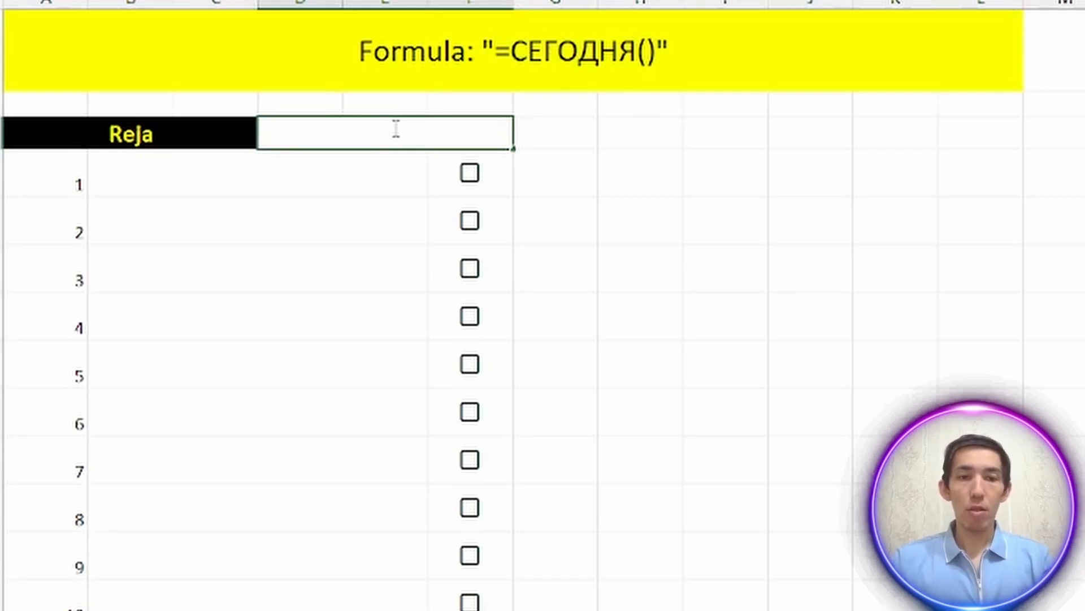
key("ctrl+v")
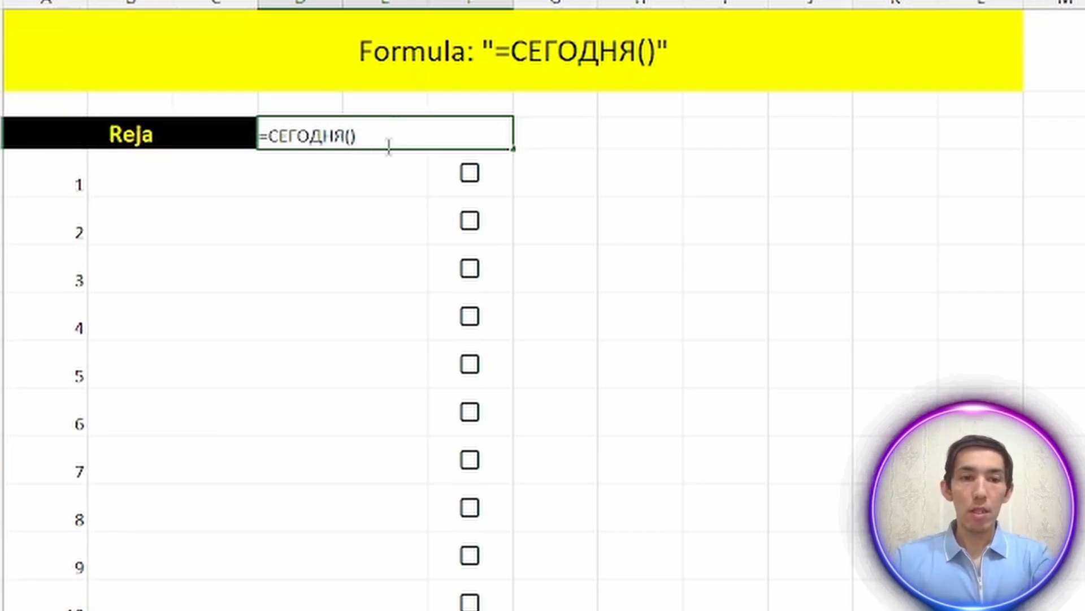
key("Return")
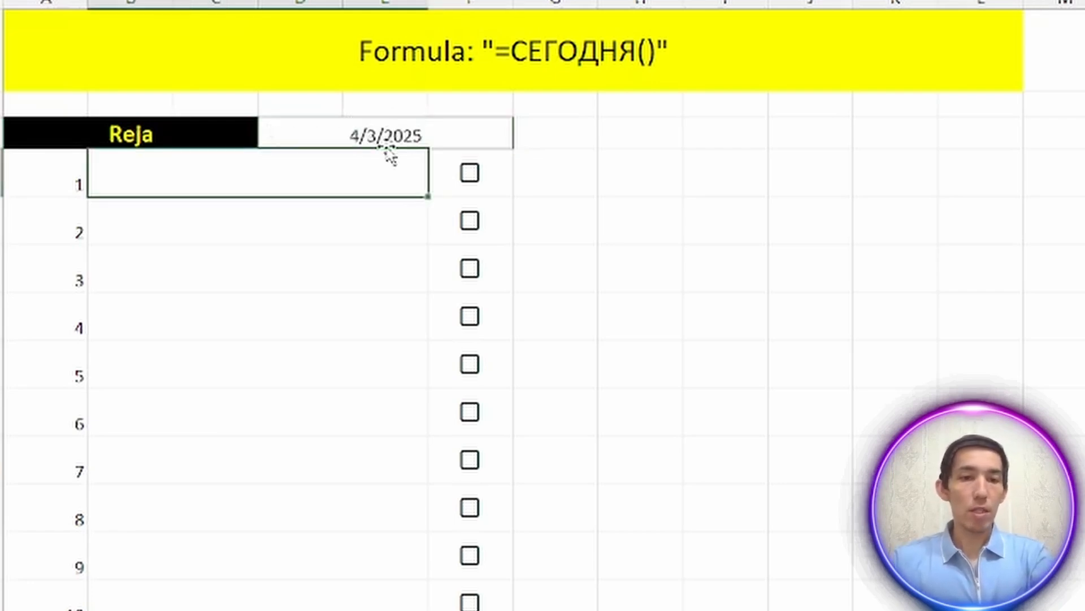
left_click(425, 129)
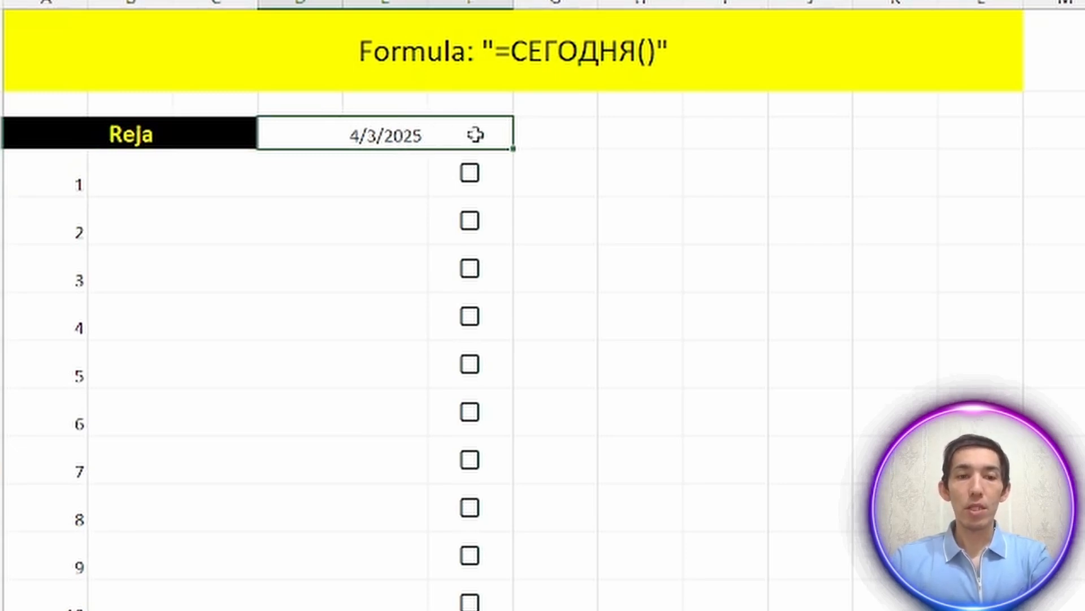
left_click(475, 192)
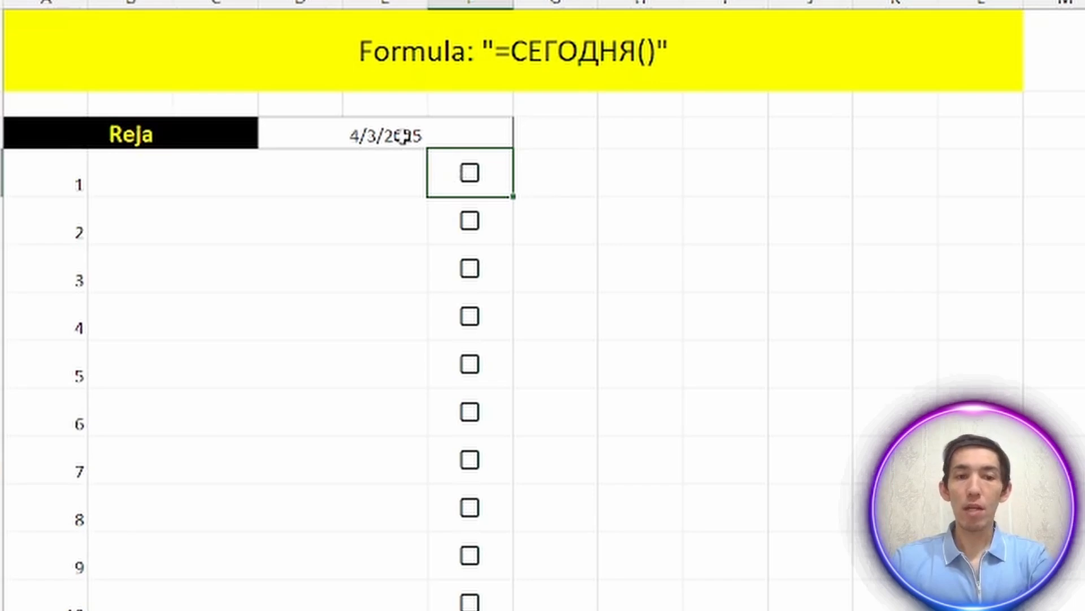
left_click(419, 144)
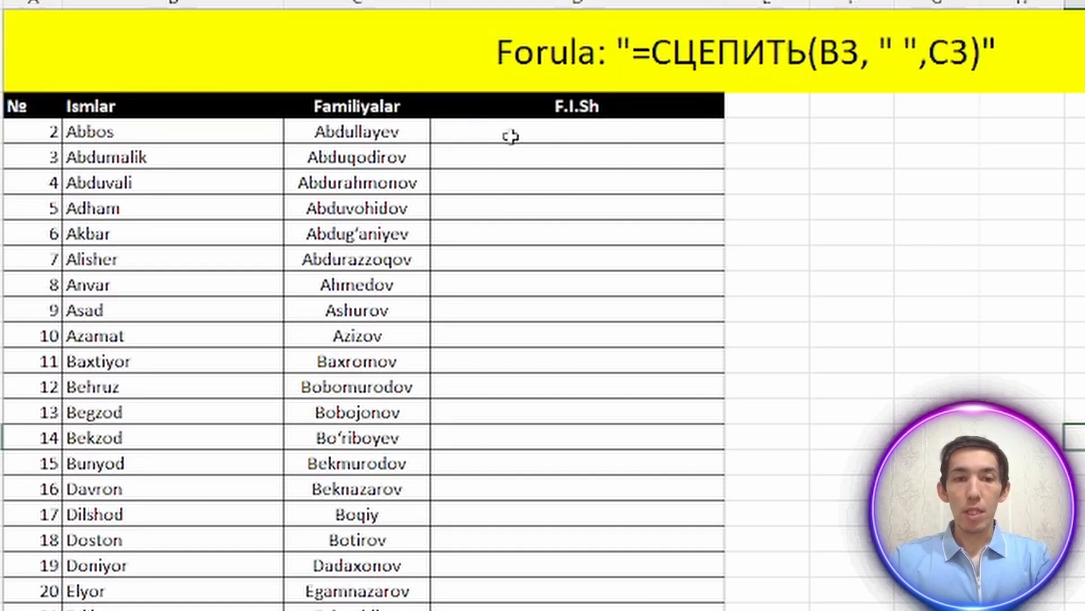
- Copy =СЦЕПИТЬ(B3, " ",C3) from the yellow banner and paste it into D3, the first cell under F.I.Sh
left_click(539, 132)
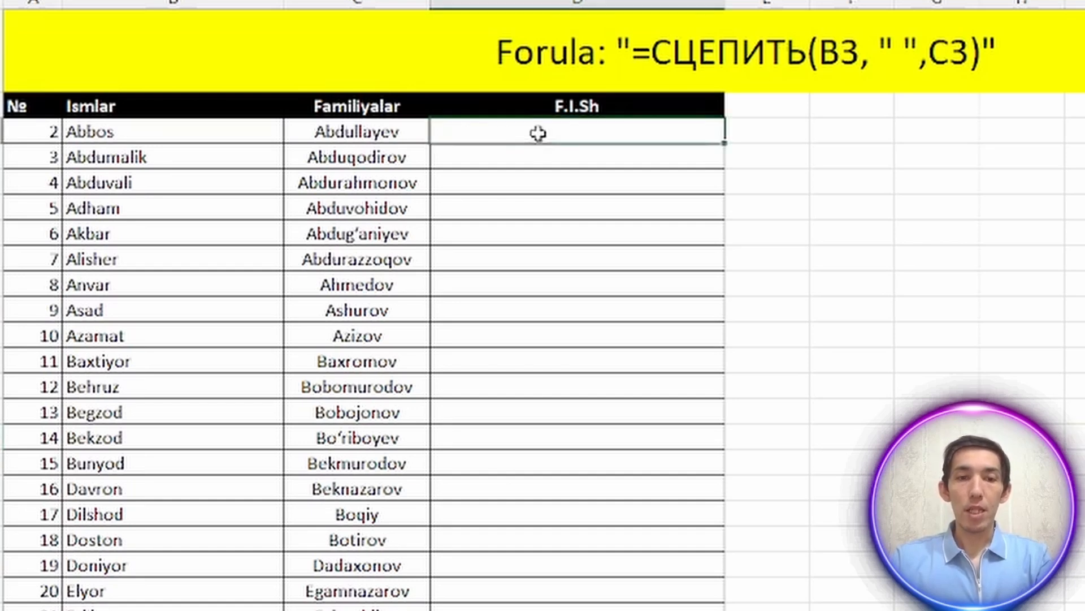
left_click(626, 50)
left_click_drag(631, 51, 986, 46)
key("ctrl+c")
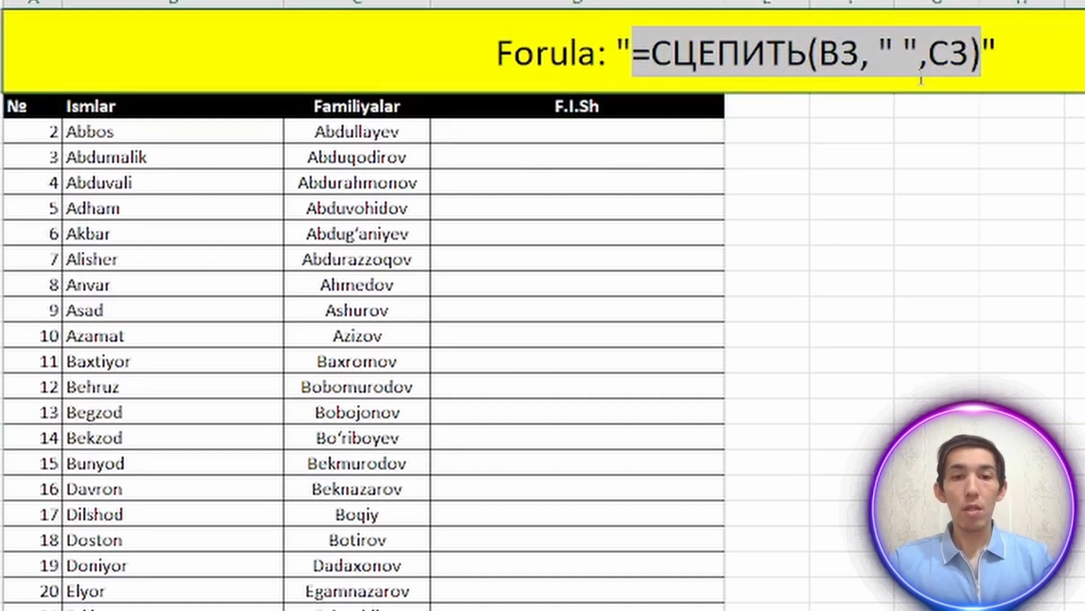
left_click(504, 134)
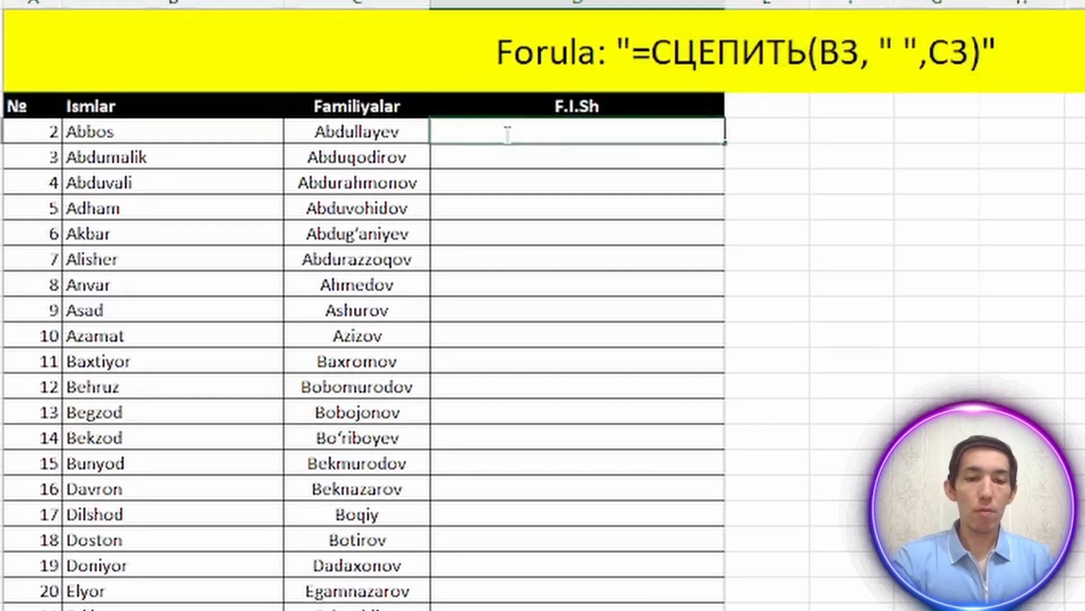
key("ctrl+v")
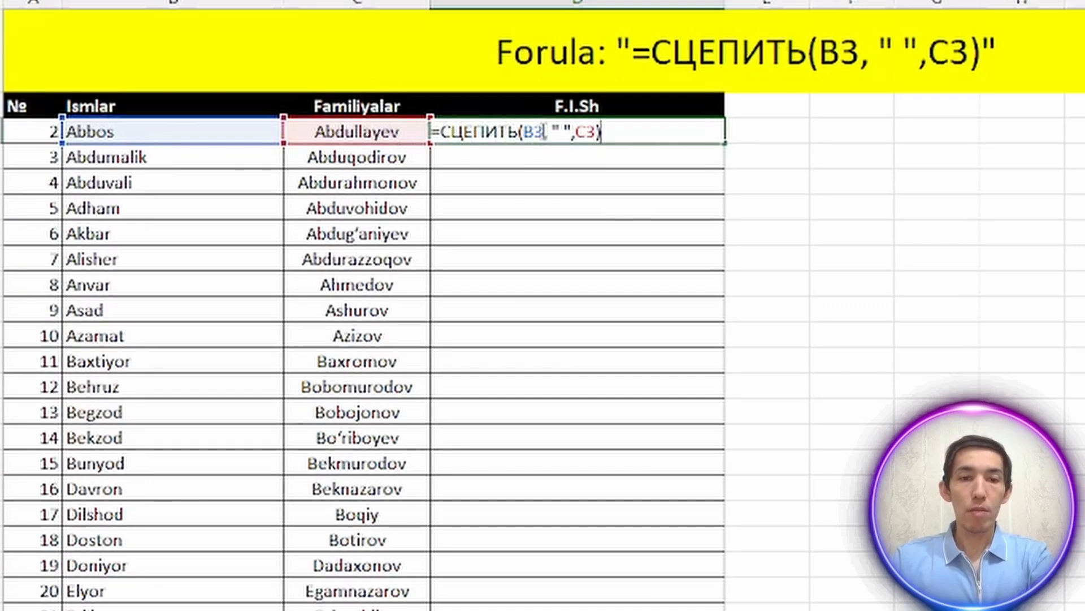
- Check the B3, space and C3 arguments of the СЦЕПИТЬ formula in D3, and commit the formula
left_click_drag(546, 131, 524, 131)
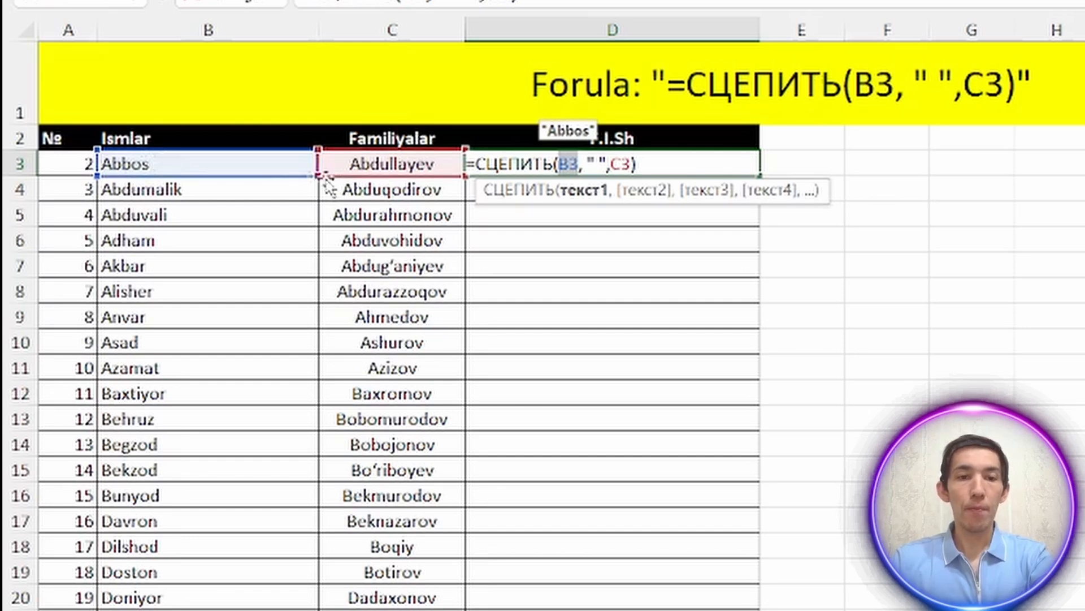
left_click(586, 165)
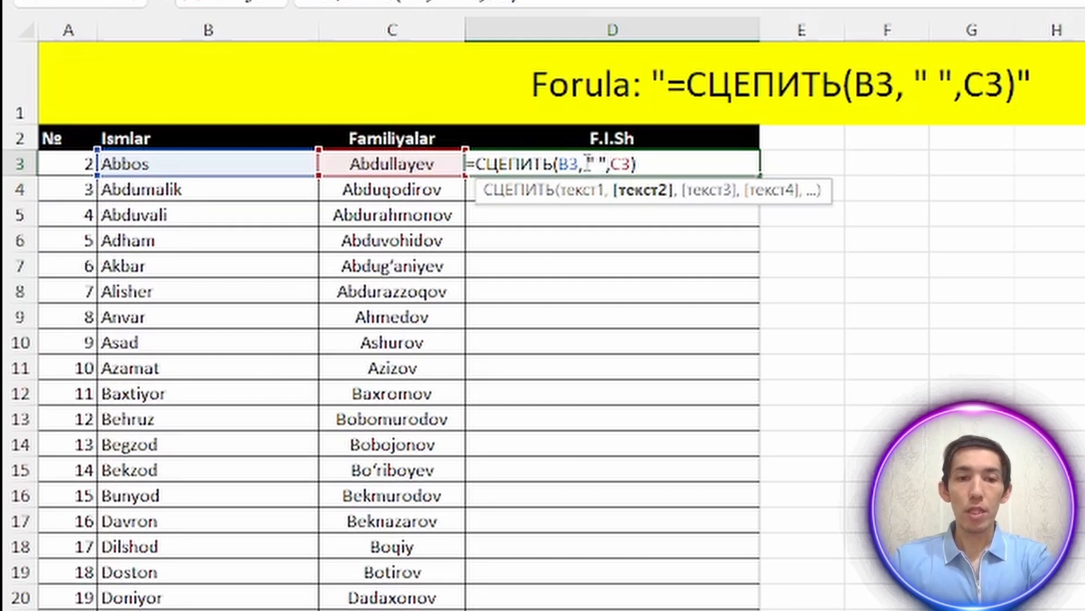
left_click(595, 164)
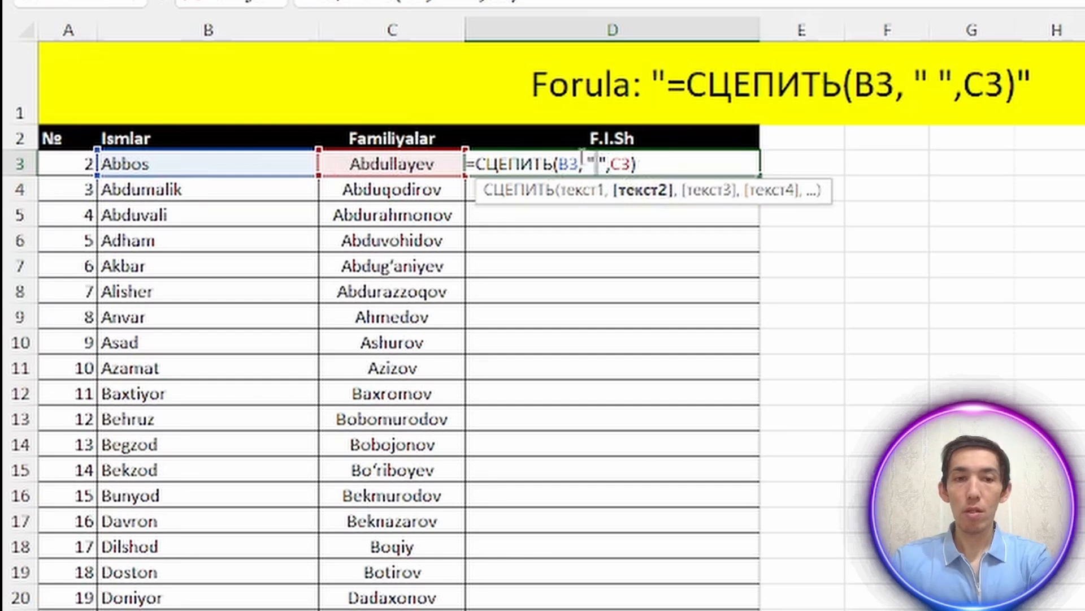
left_click(610, 164)
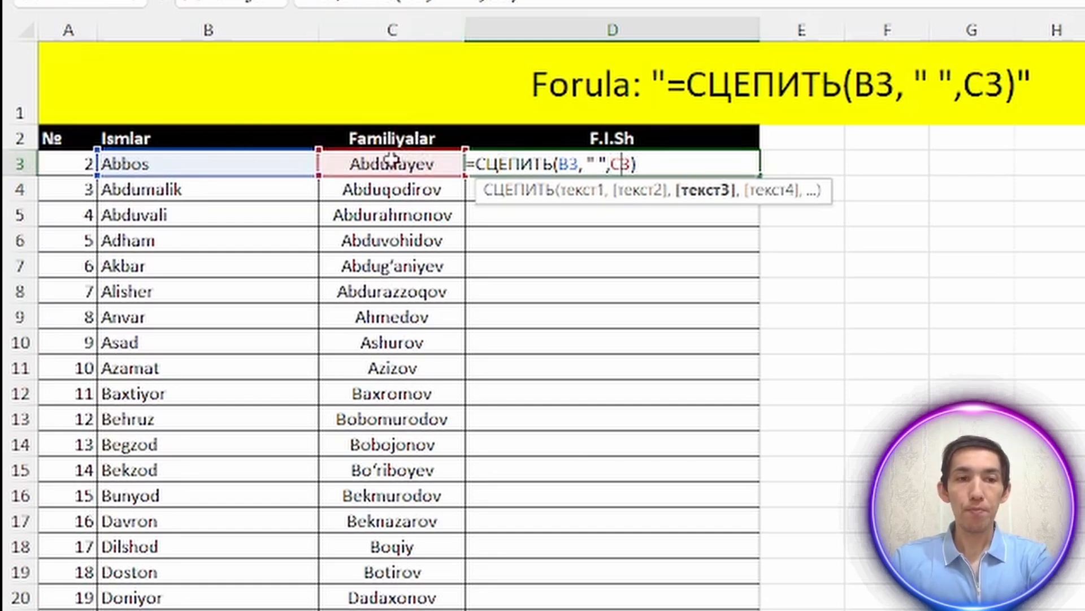
left_click(409, 174)
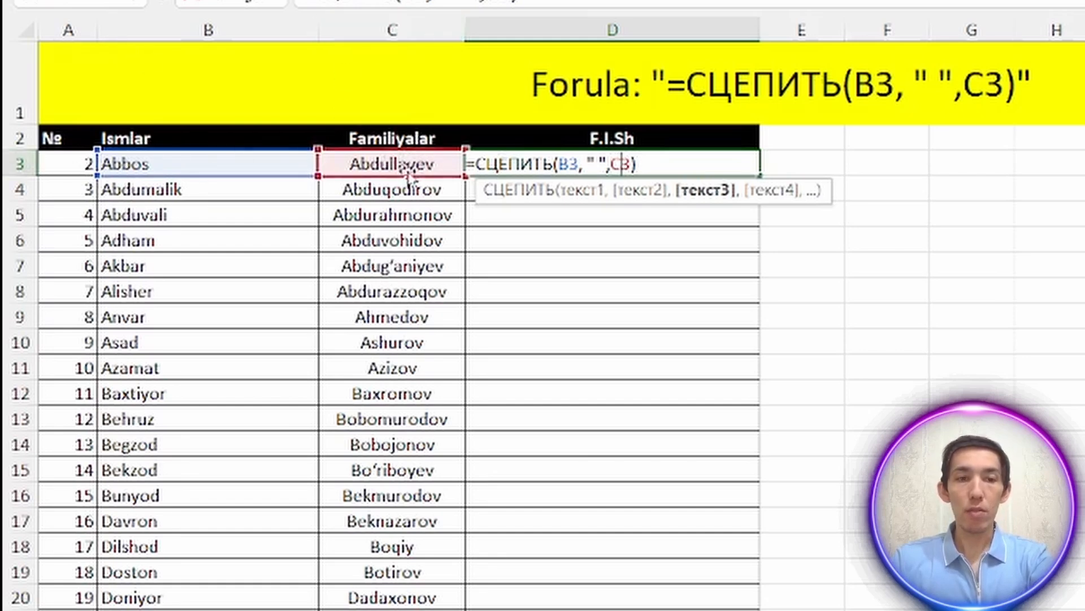
left_click(670, 162)
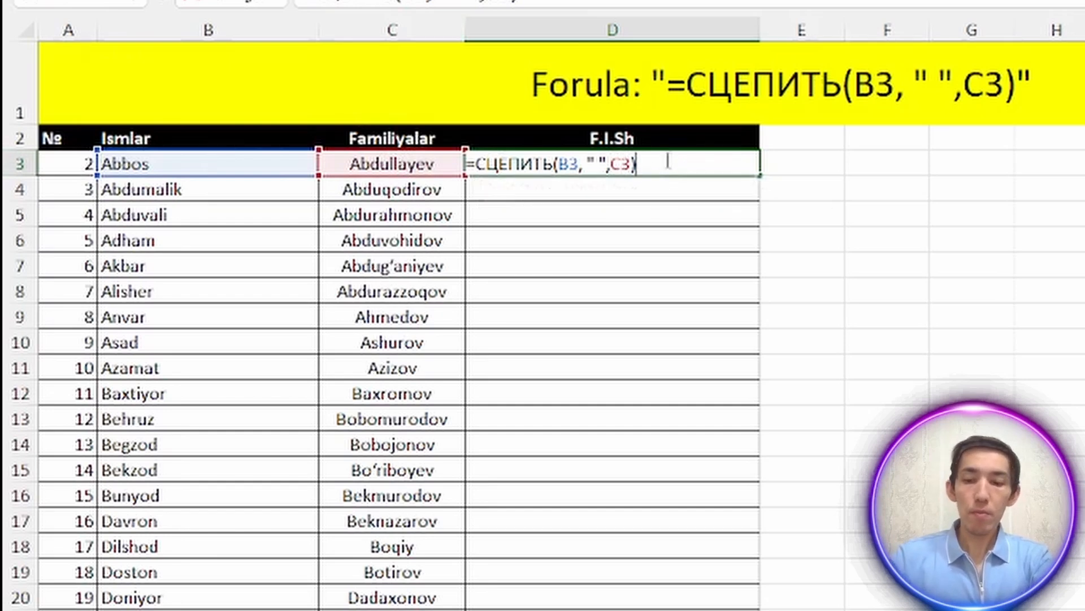
key("Return")
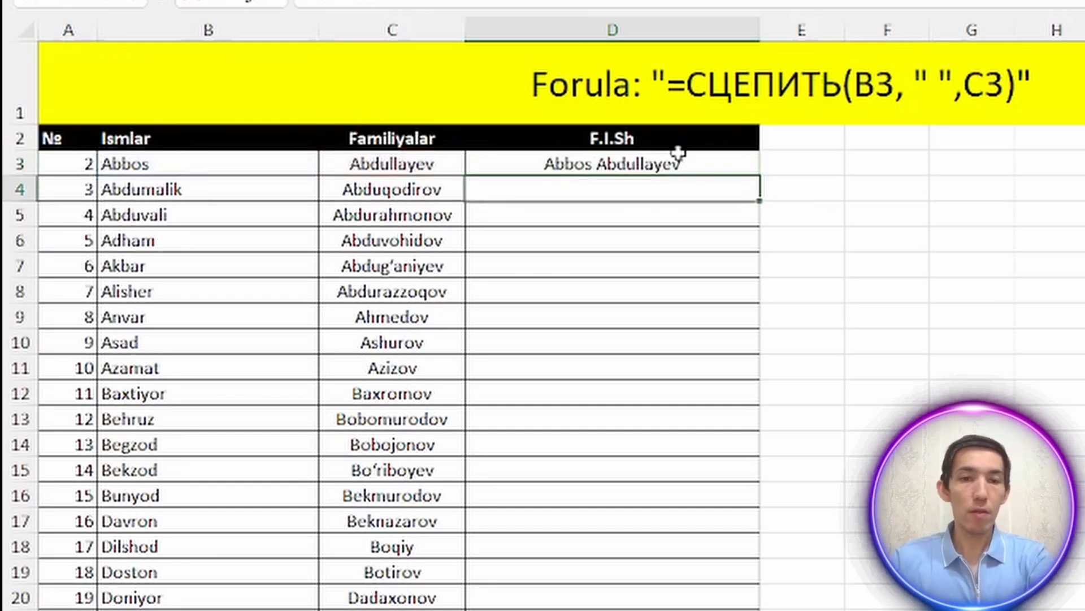
- Fill the СЦЕПИТЬ formula from D3 down the whole F.I.Sh column and check the filled rows
left_click(700, 158)
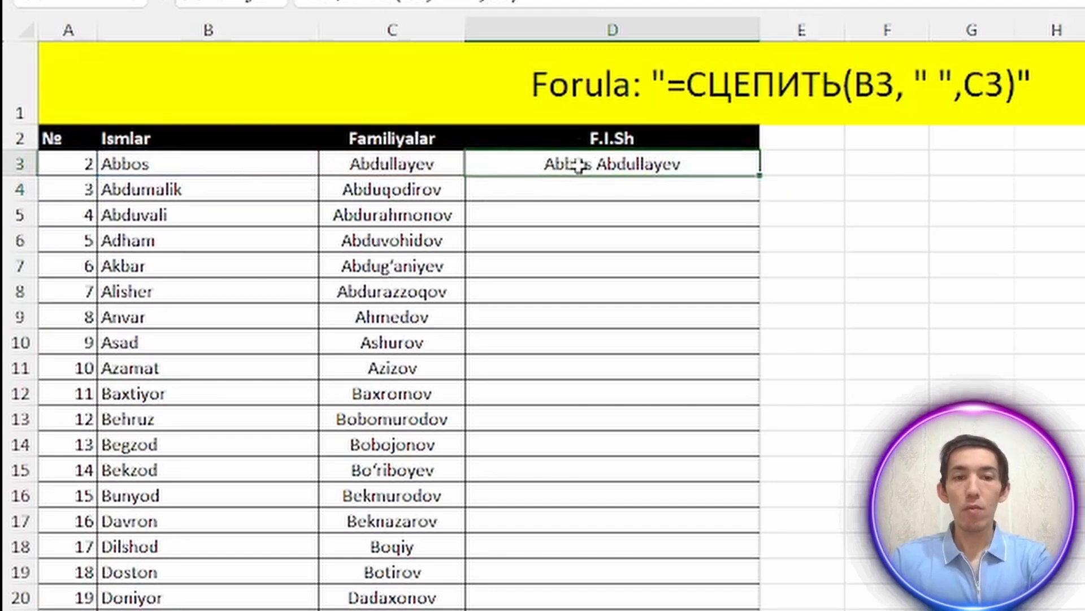
double_click(750, 179)
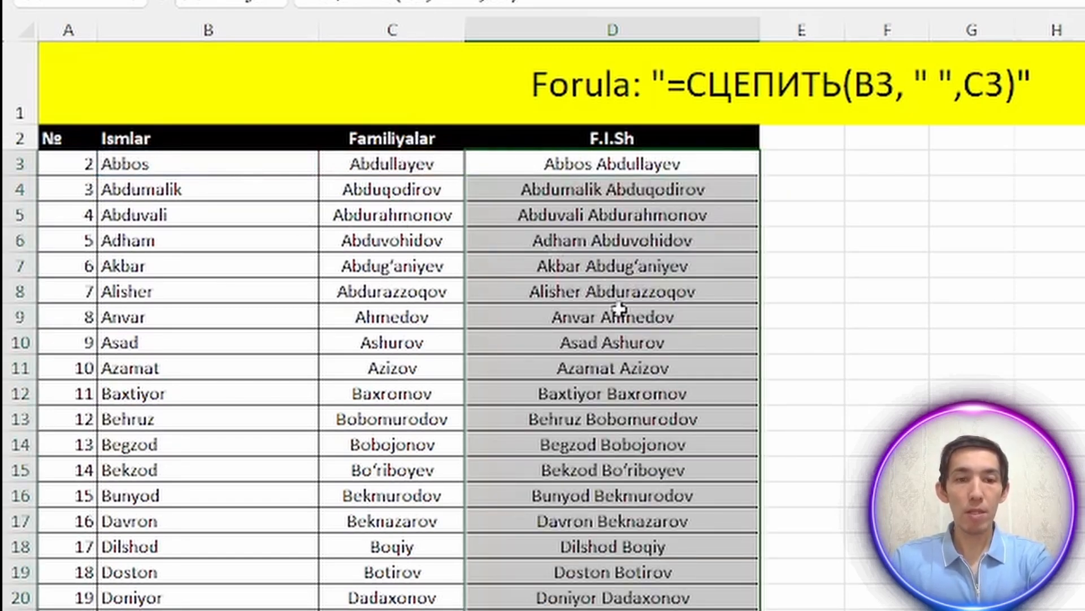
scroll(616, 311, "down", 7)
scroll(657, 430, "down", 18)
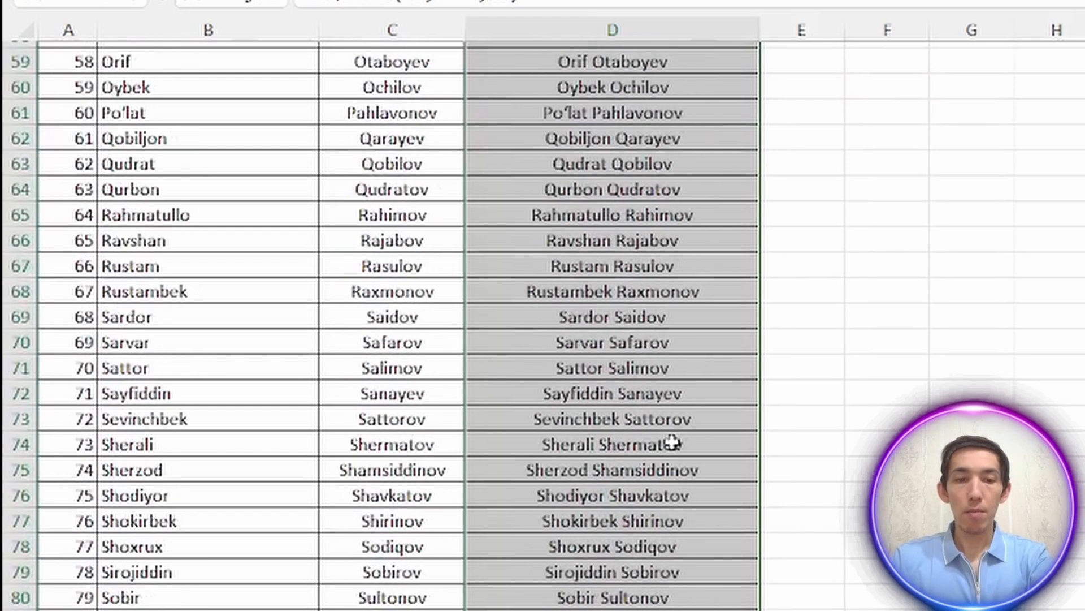
scroll(650, 440, "up", 8)
scroll(648, 470, "up", 17)
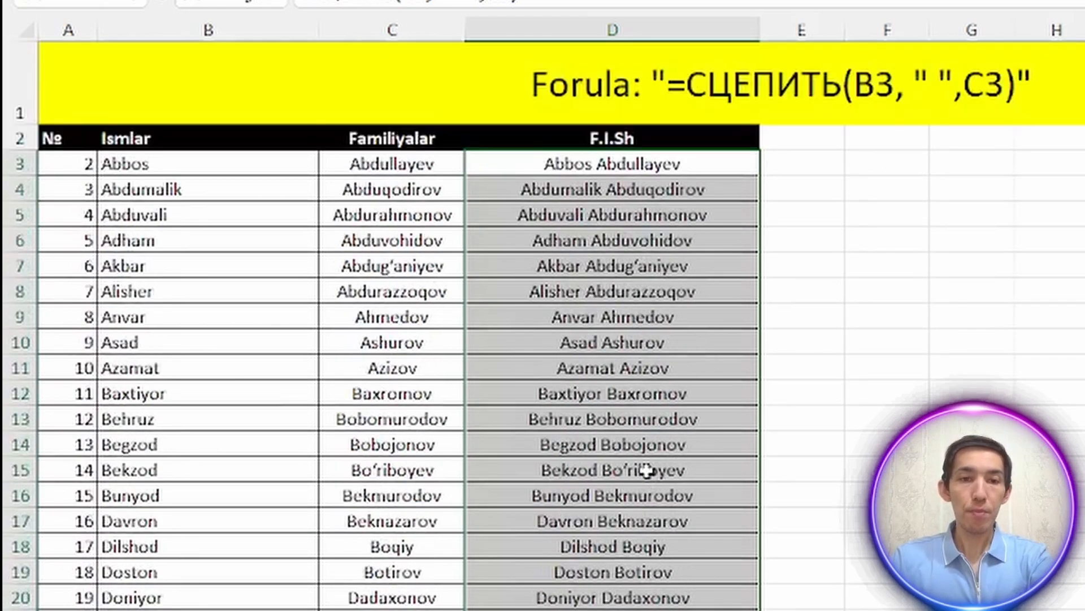
left_click(792, 168)
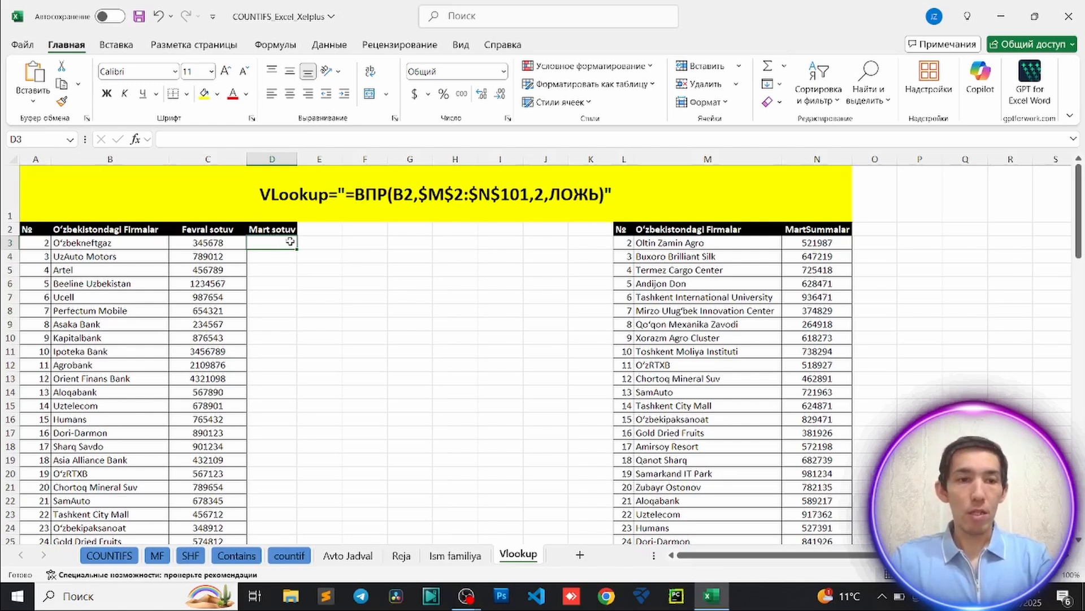
- Examine the firm names, the Fevral sotuv figures and the Mart sotuv cells in the first table of the Vlookup sheet
left_click_drag(130, 243, 131, 393)
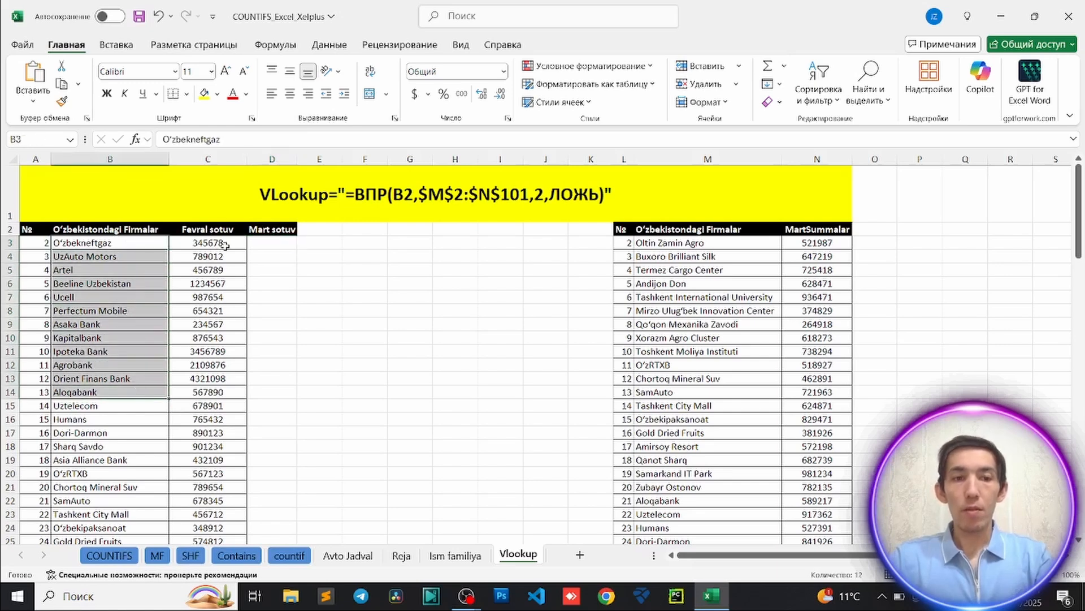
left_click_drag(225, 244, 226, 339)
left_click(276, 271)
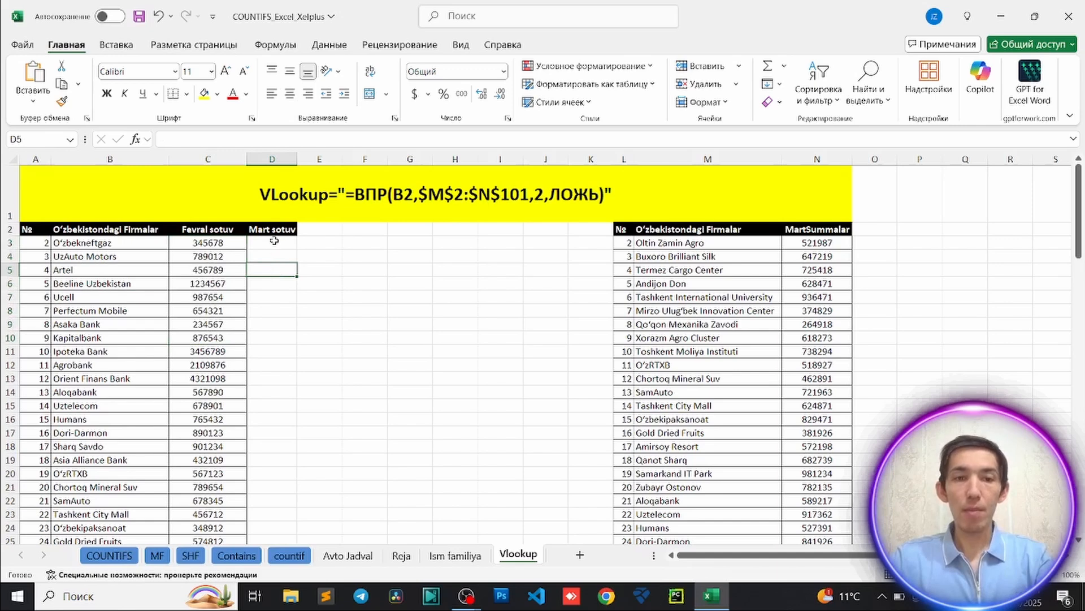
left_click_drag(274, 241, 275, 285)
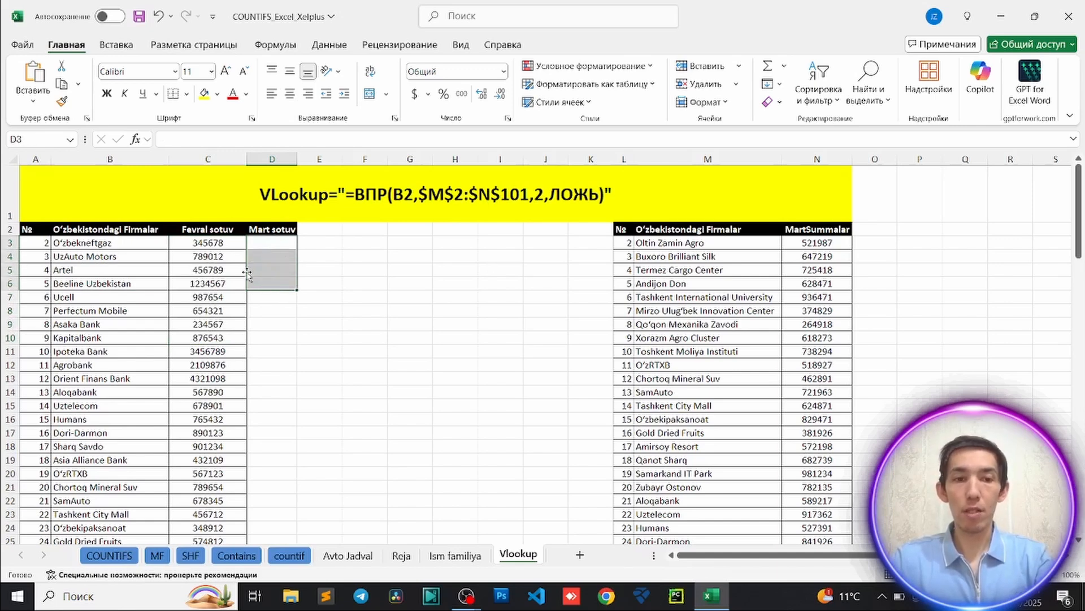
left_click(275, 272)
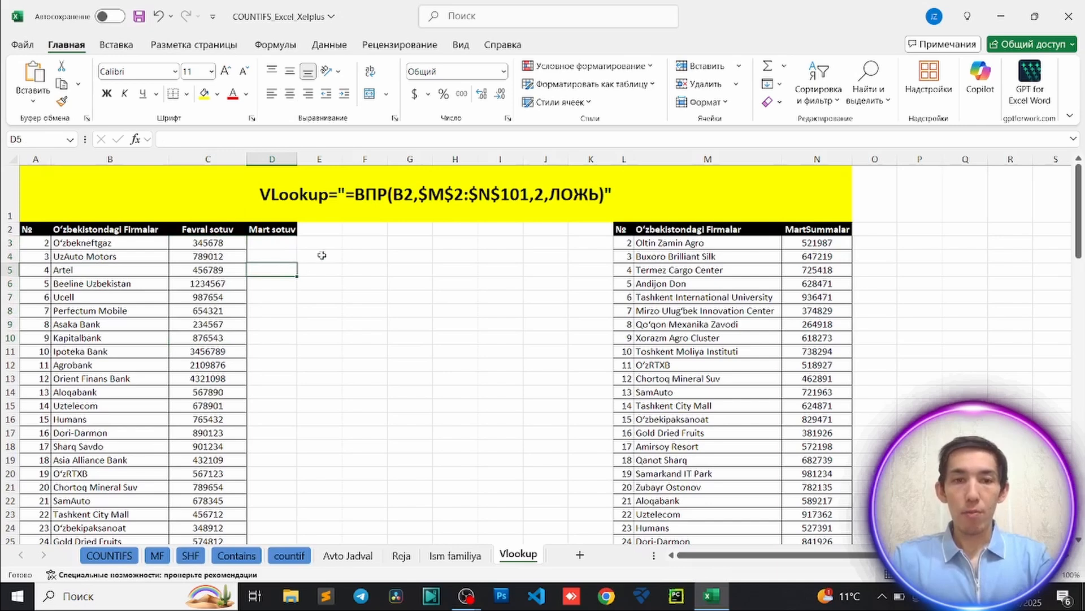
- Find O‘zbekneftgaz in the second table and copy its MartSummalar amount into D3, the firm's Mart sotuv cell
left_click(115, 242)
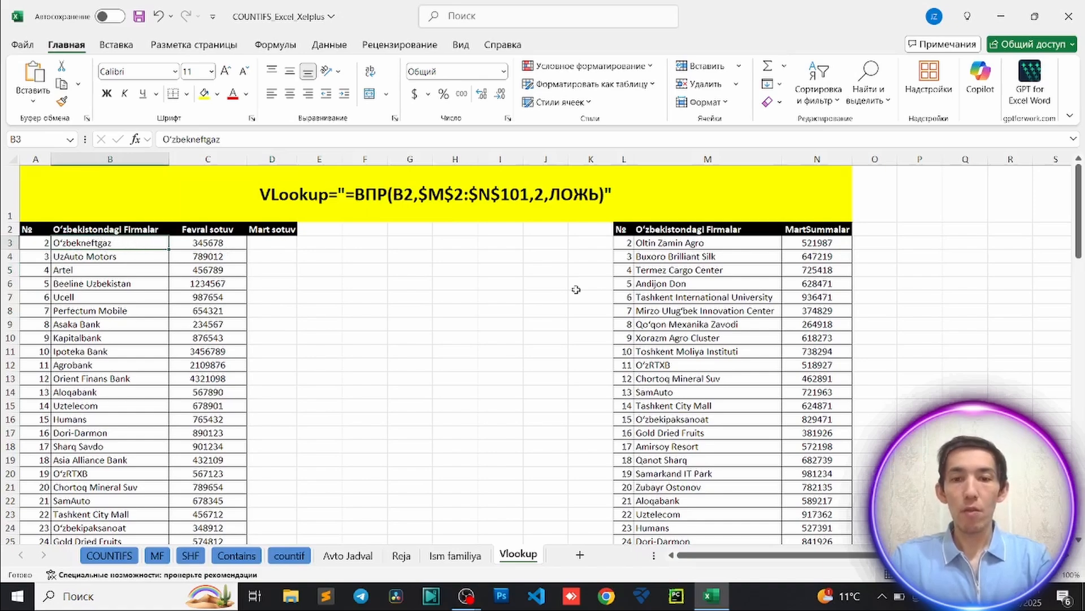
scroll(742, 328, "down", 10)
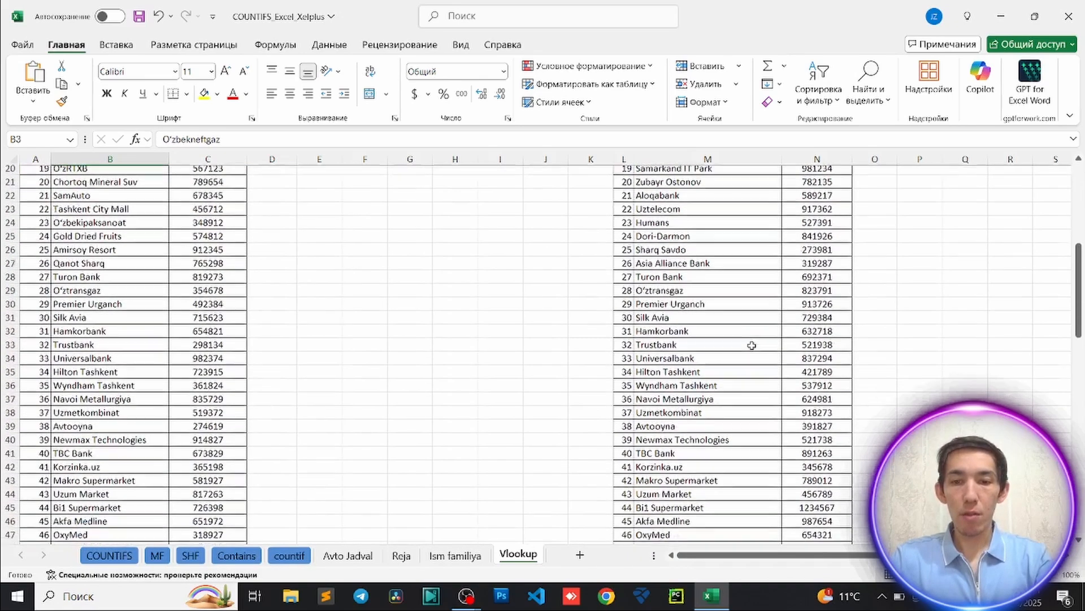
scroll(752, 347, "down", 12)
left_click(687, 474)
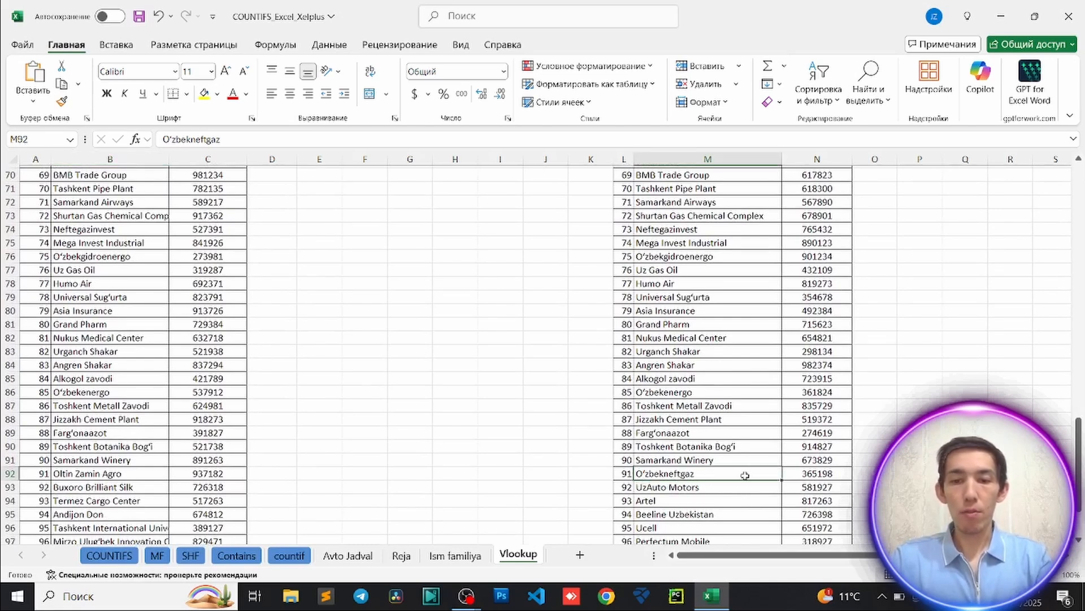
left_click(819, 475)
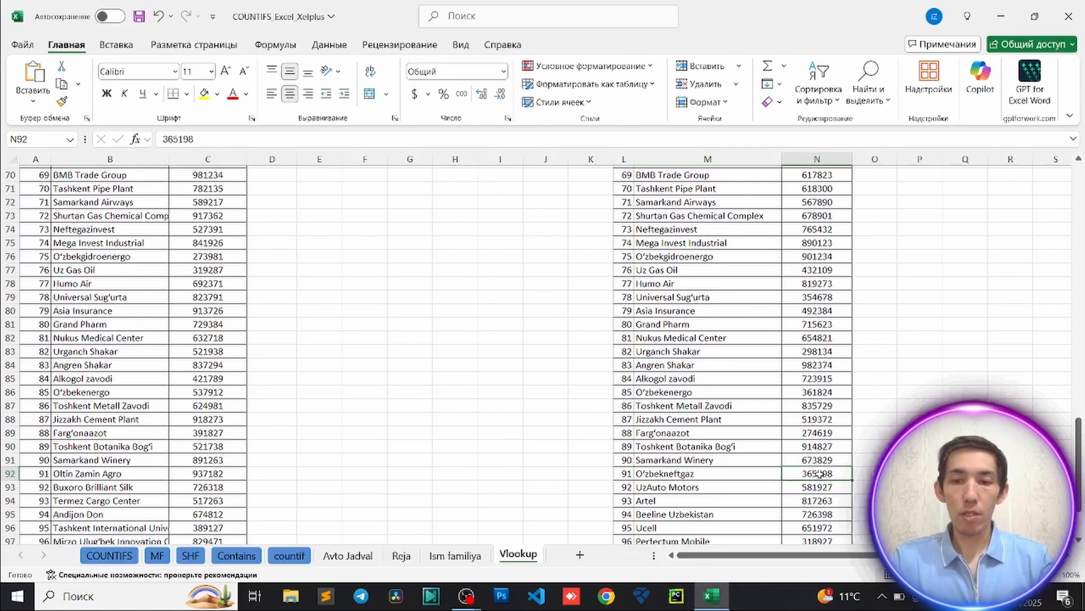
double_click(819, 474)
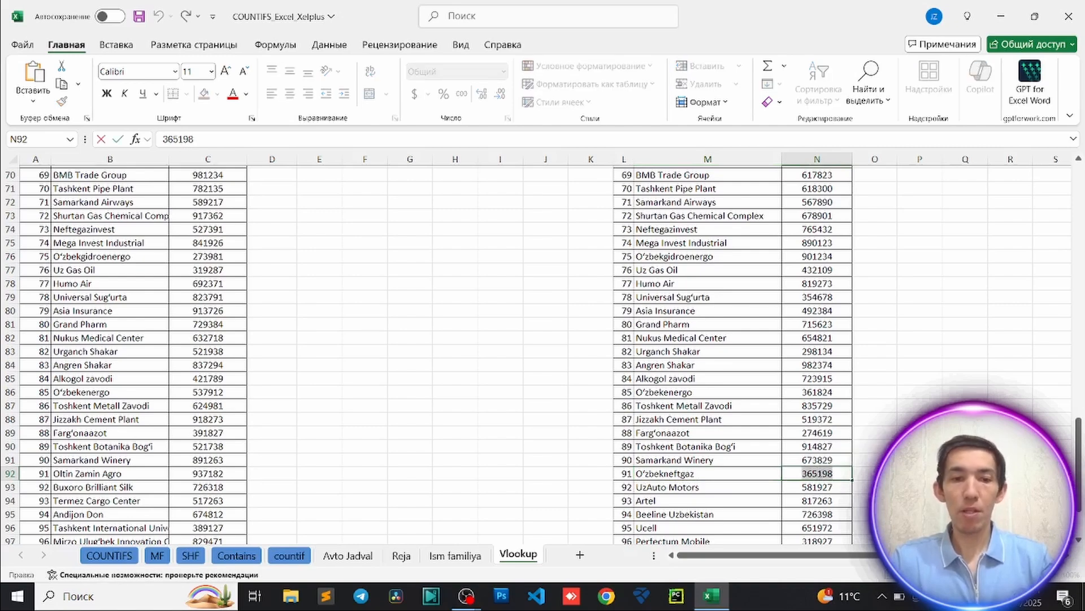
scroll(257, 360, "up", 20)
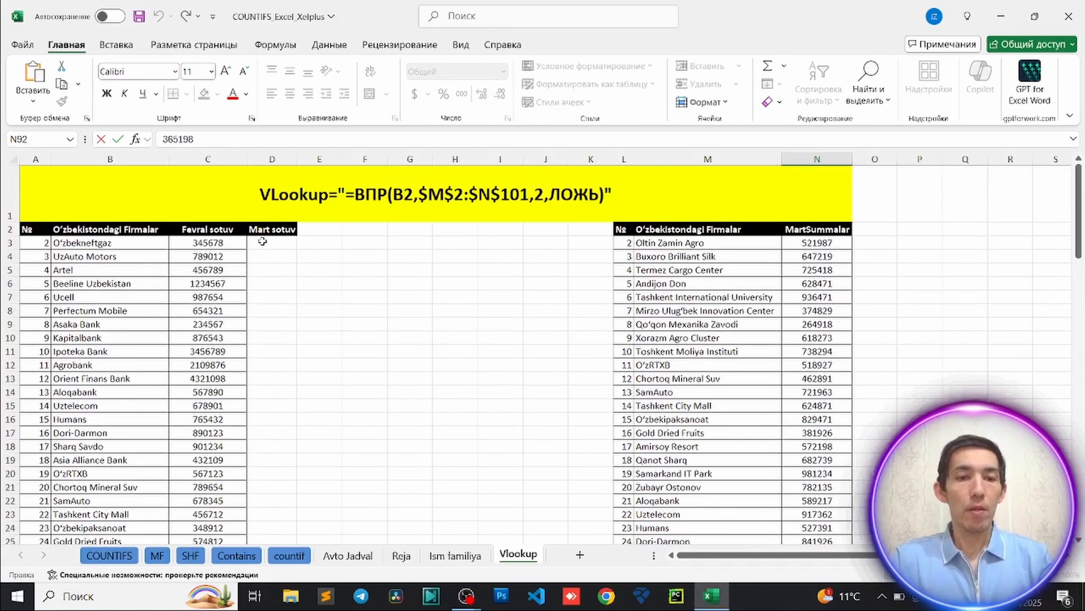
left_click(264, 241)
type("365198")
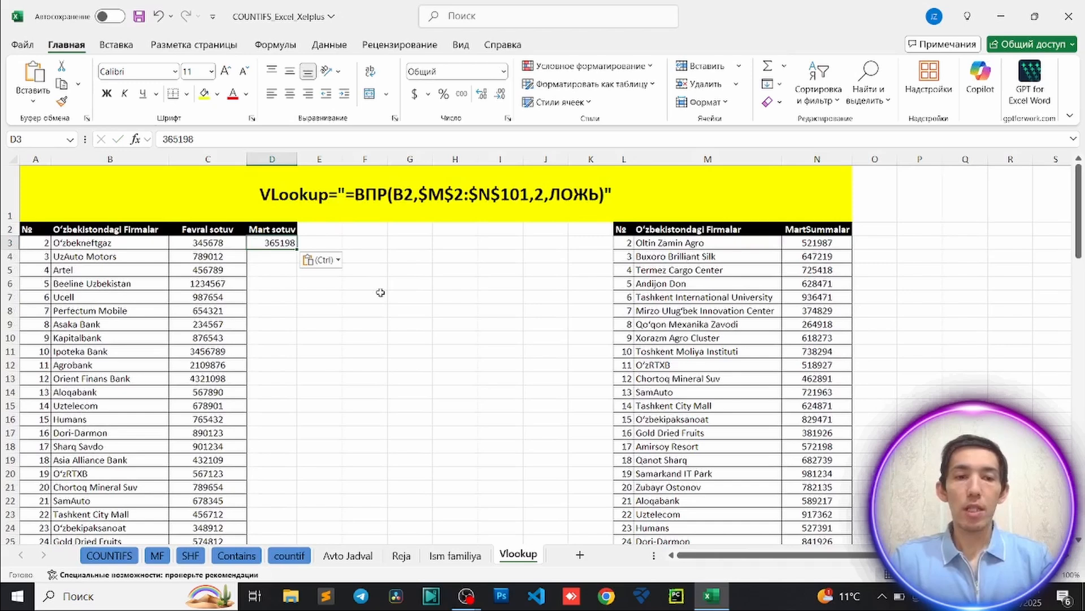
- Clear the manually copied amount from D3 in the Mart sotuv column
left_click(274, 310)
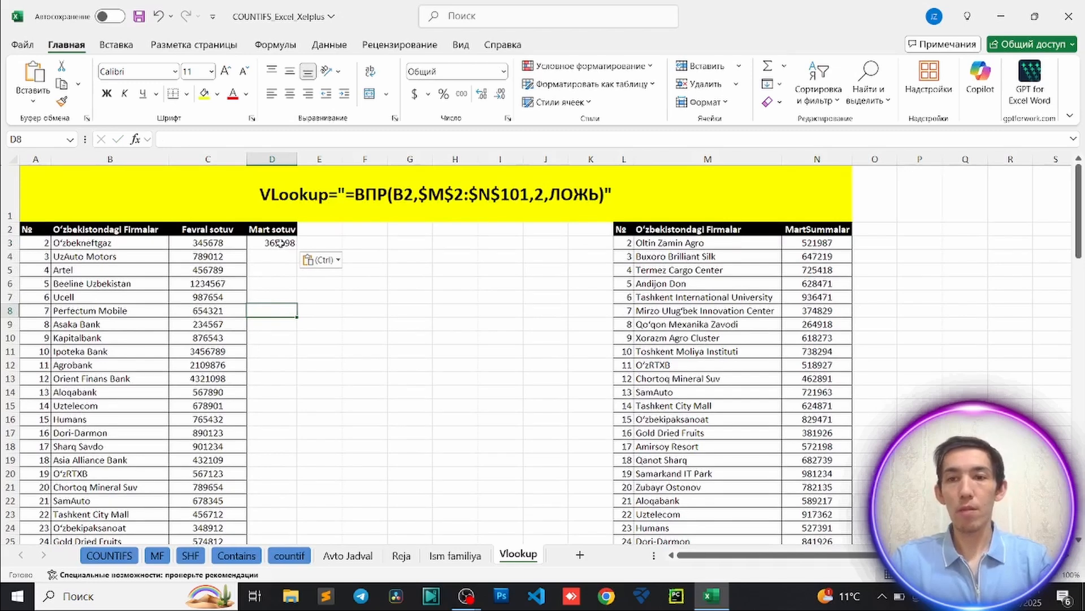
left_click(280, 243)
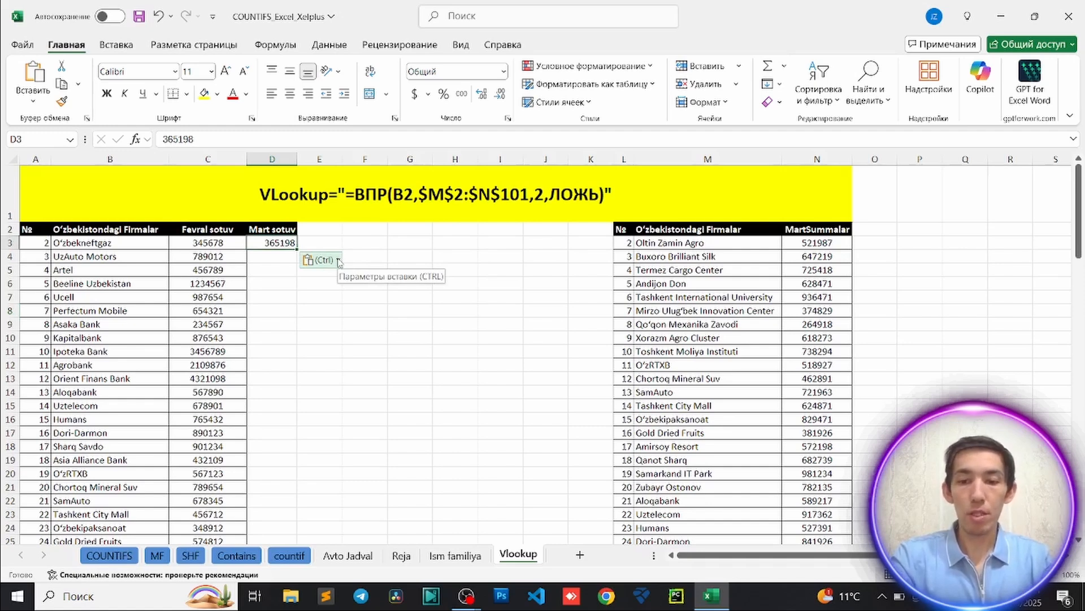
key("Delete")
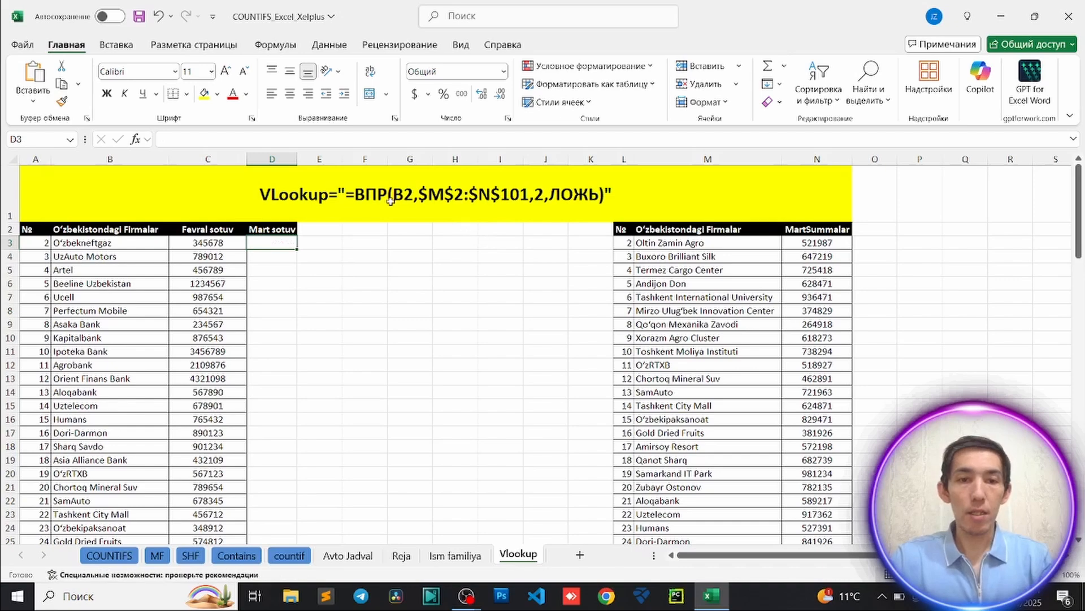
- Start a ВПР formula in D3, as in the yellow banner, with the firm name in B3 as its lookup value
double_click(345, 194)
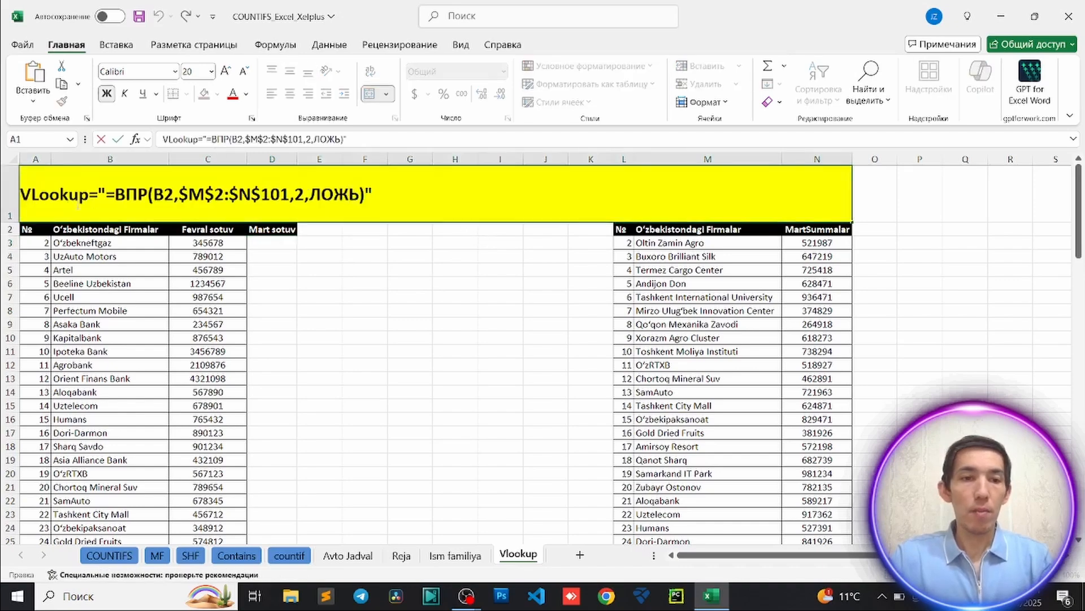
left_click_drag(109, 194, 149, 194)
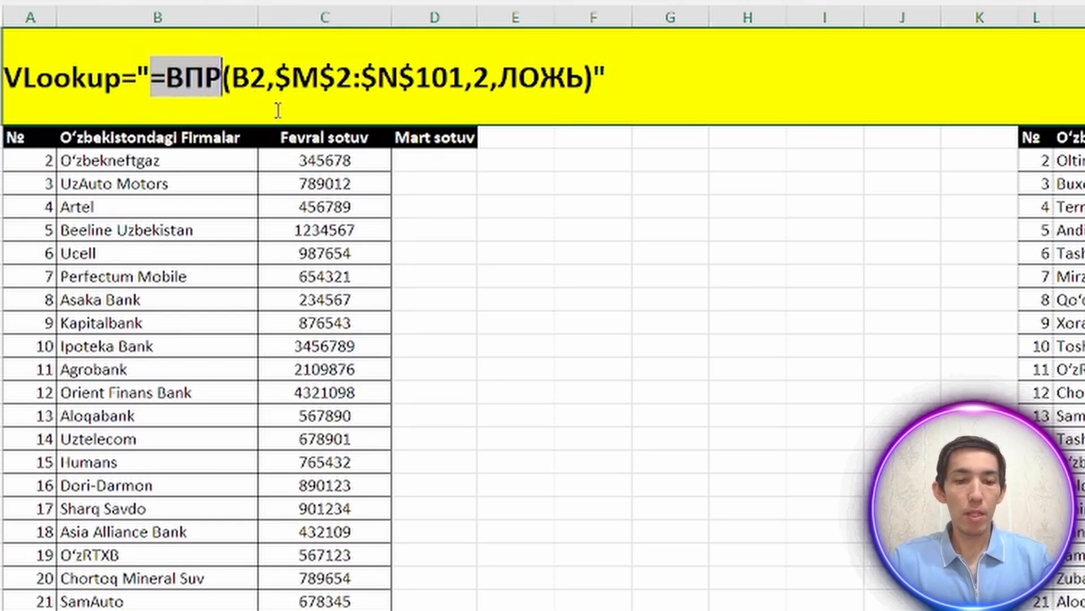
left_click(446, 159)
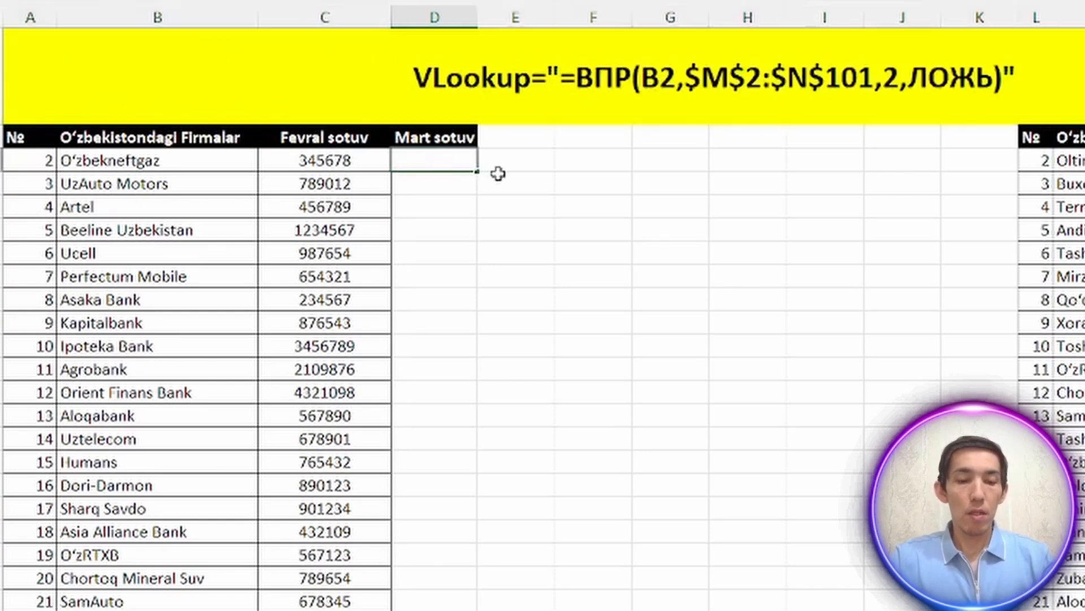
type("=ВПР")
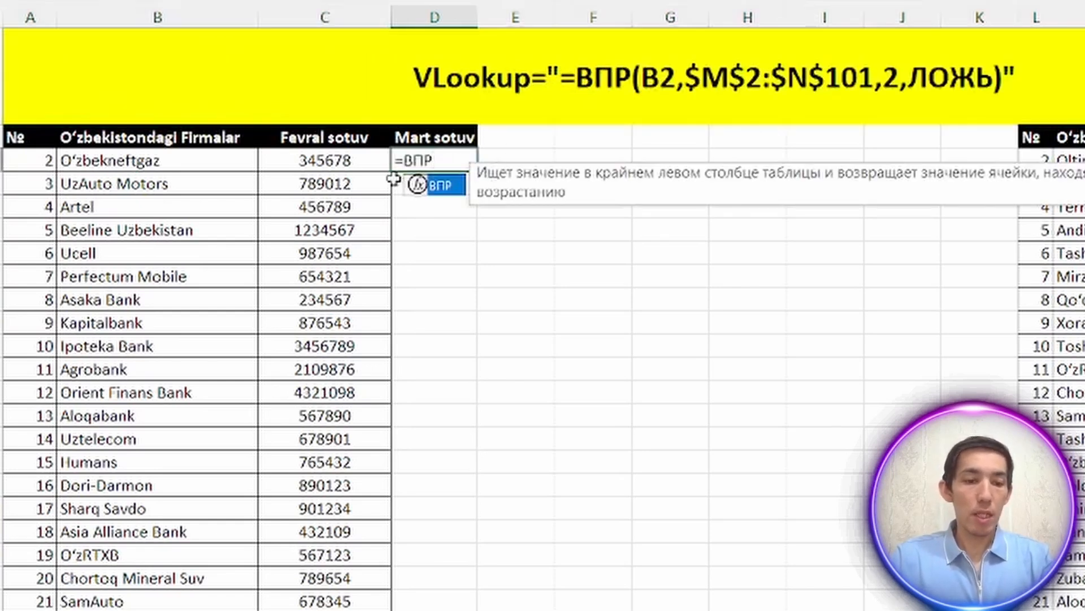
type("(")
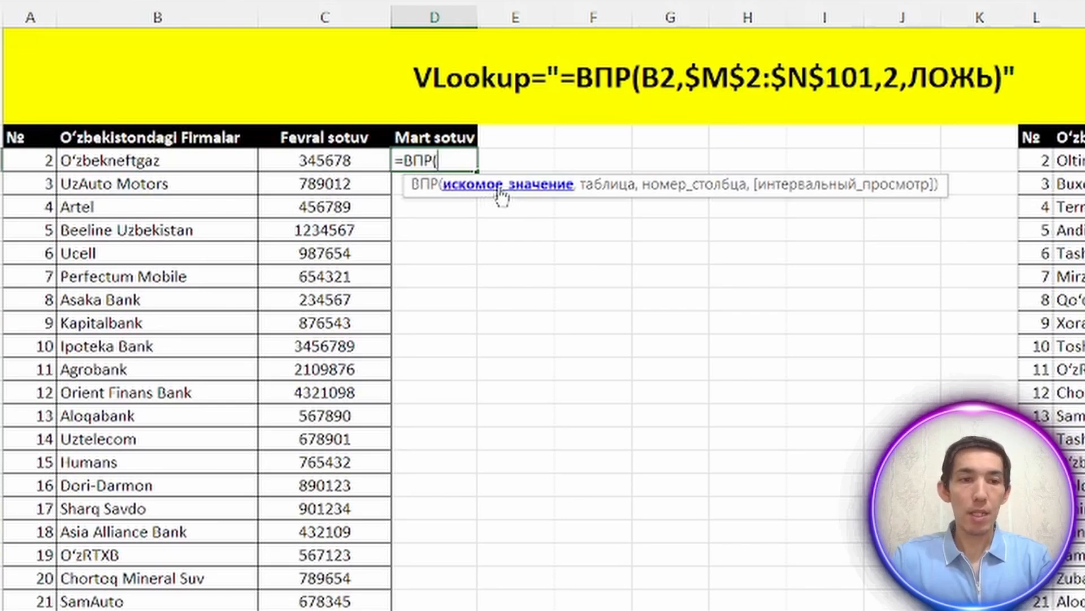
left_click(131, 158)
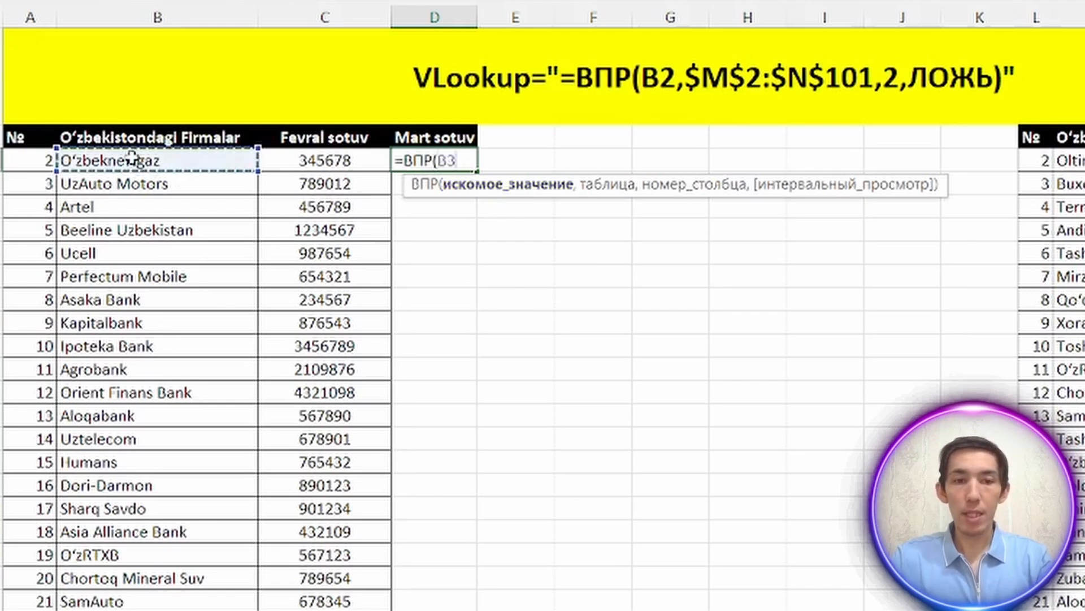
scroll(131, 160, "right", 6)
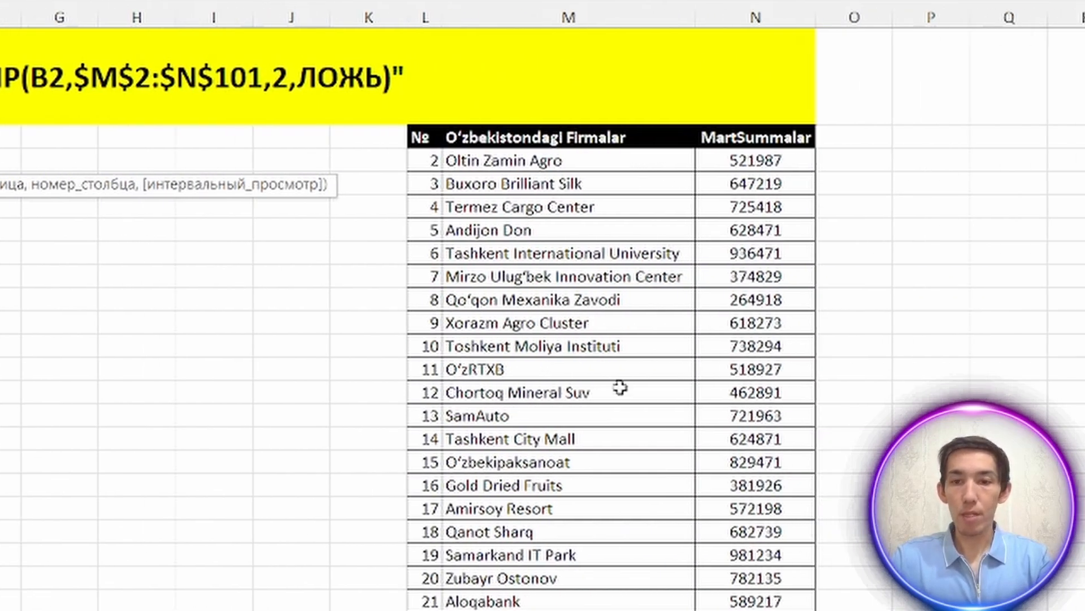
scroll(618, 417, "left", 6)
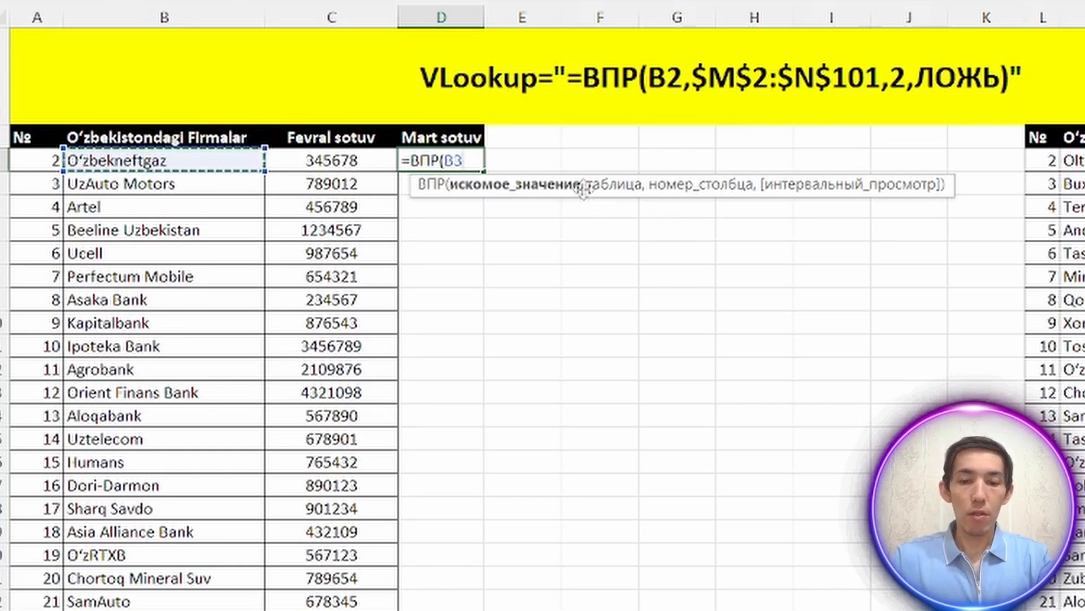
type(",")
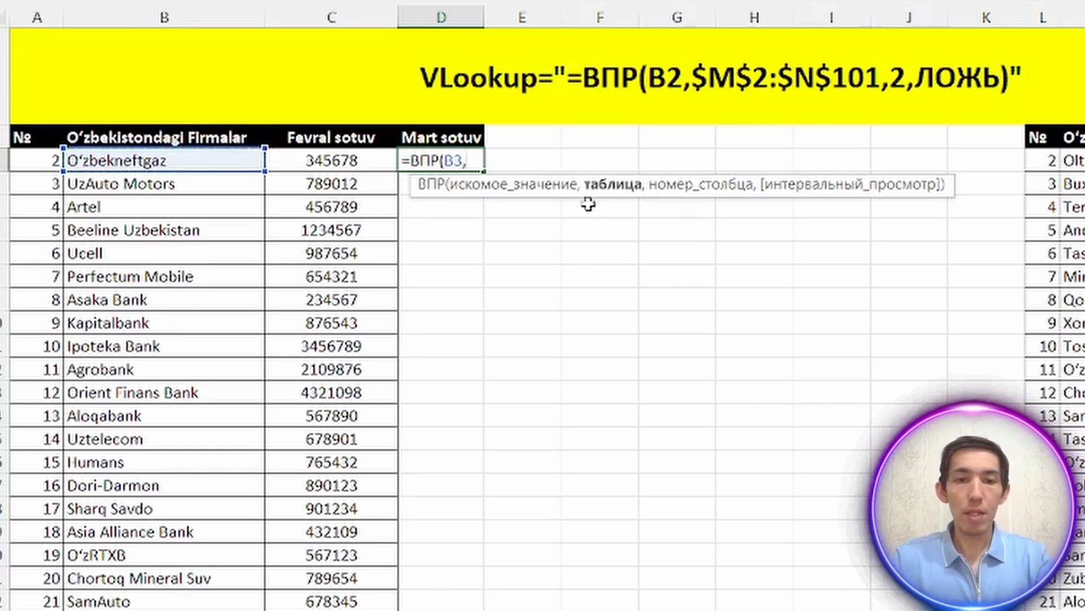
- Set the table argument of the ВПР formula to M3:N102, the firm names and MartSummalar amounts of the second table
scroll(542, 339, "right", 4)
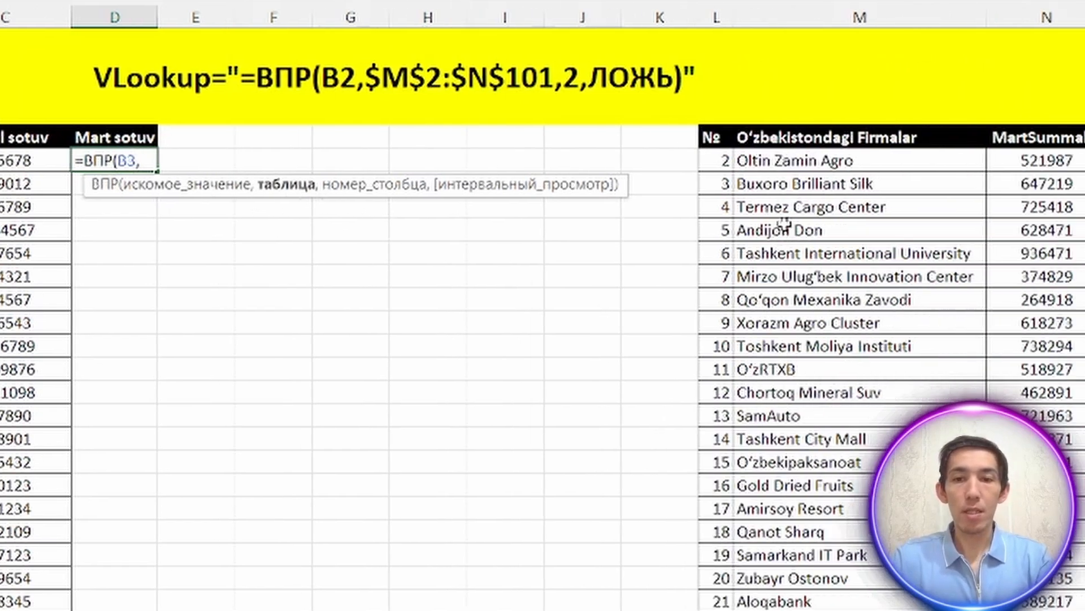
left_click_drag(639, 162, 917, 578)
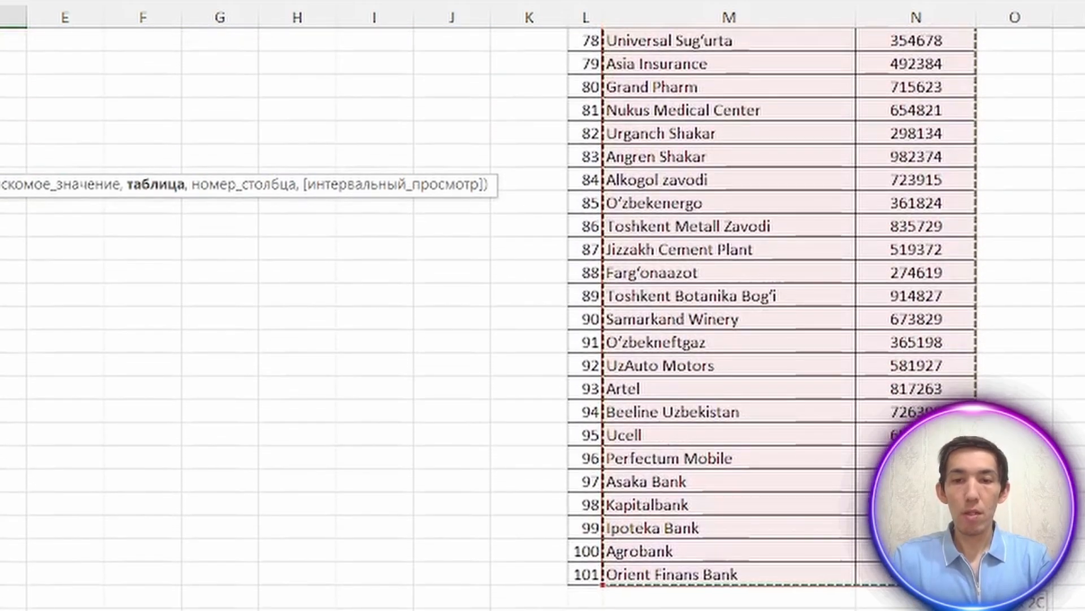
scroll(917, 577, "left", 6)
scroll(917, 578, "up", 20)
scroll(917, 578, "up", 2)
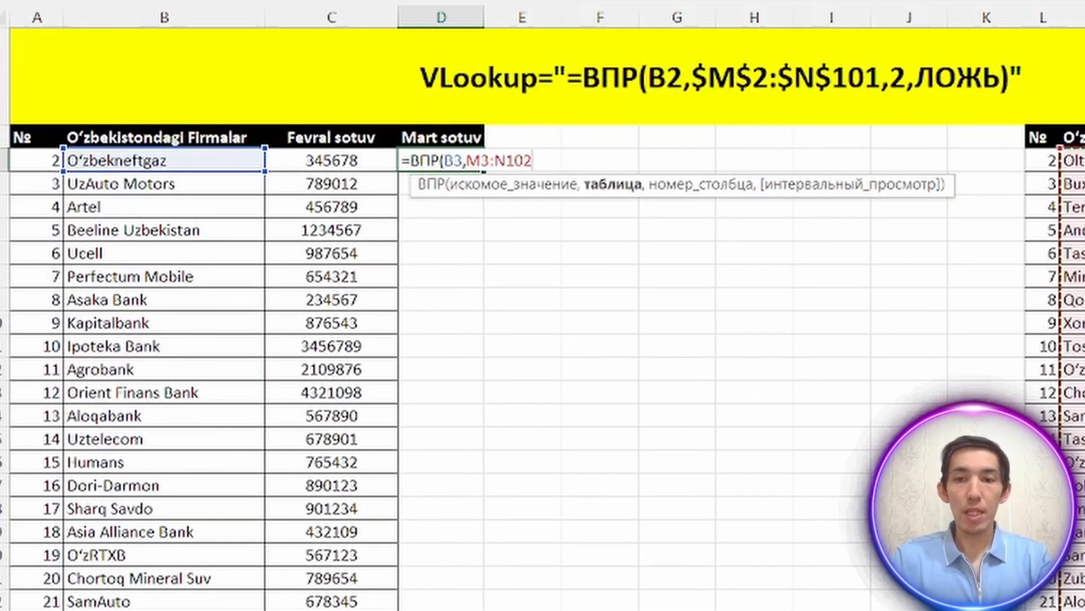
scroll(671, 165, "right", 4)
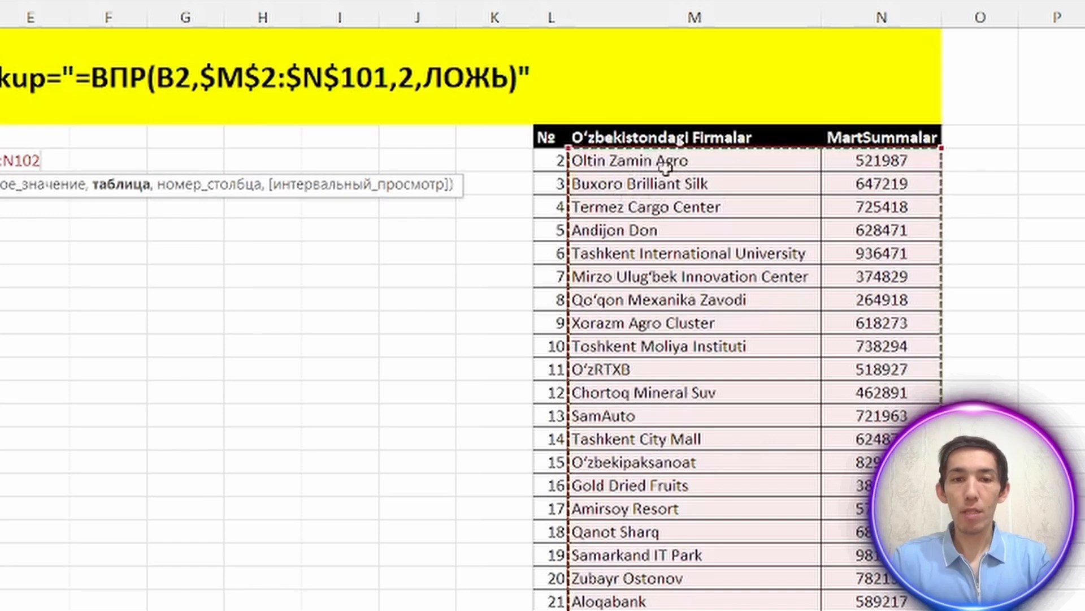
scroll(615, 186, "left", 4)
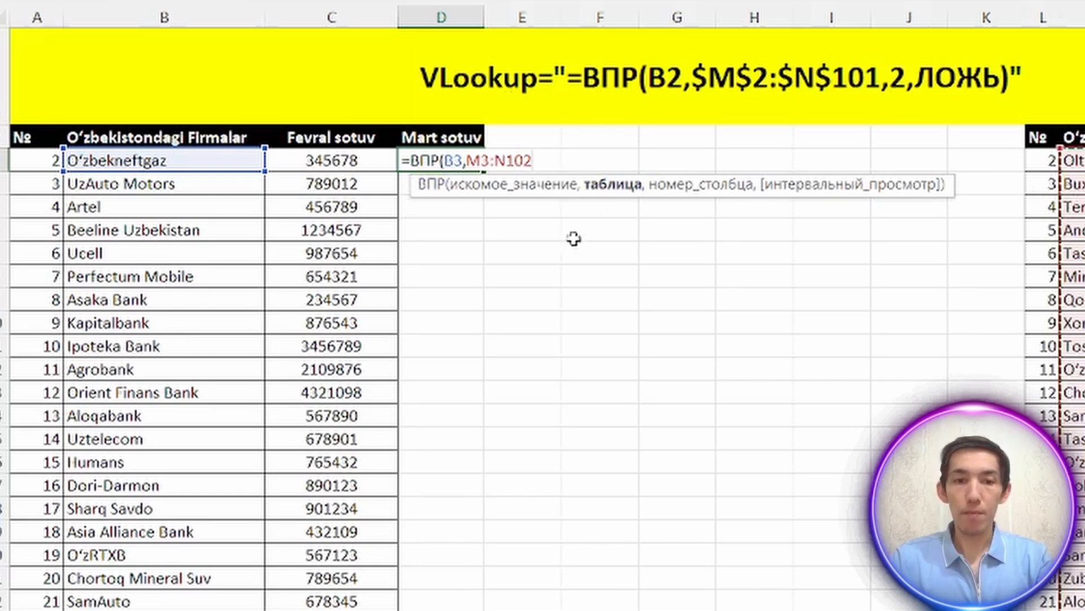
type(",")
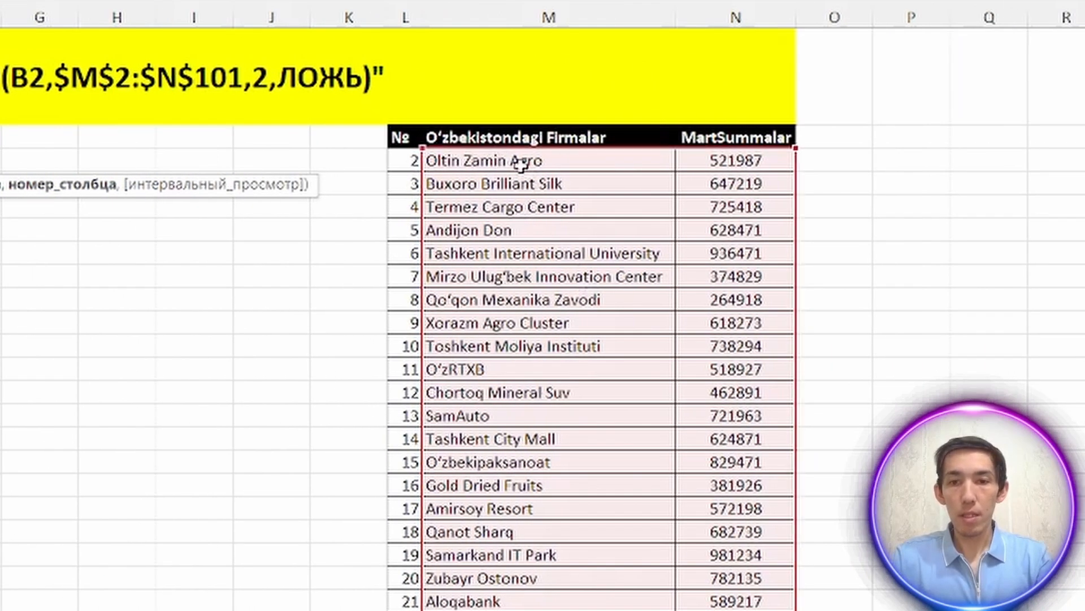
- Complete the ВПР formula with column number 2 and ЛОЖЬ for an exact match, and commit it
left_click(956, 17)
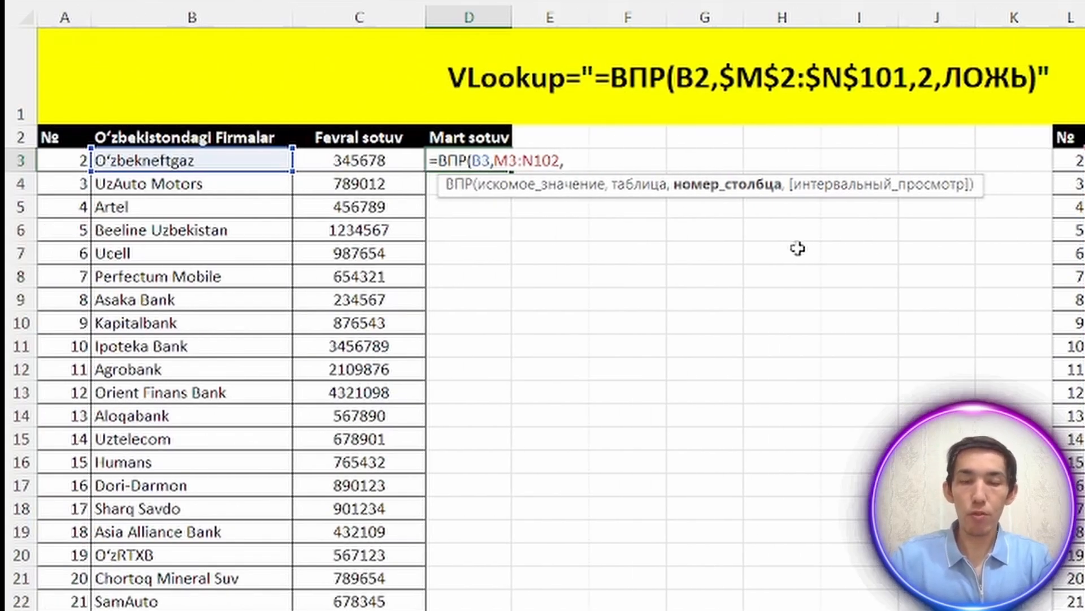
type("2")
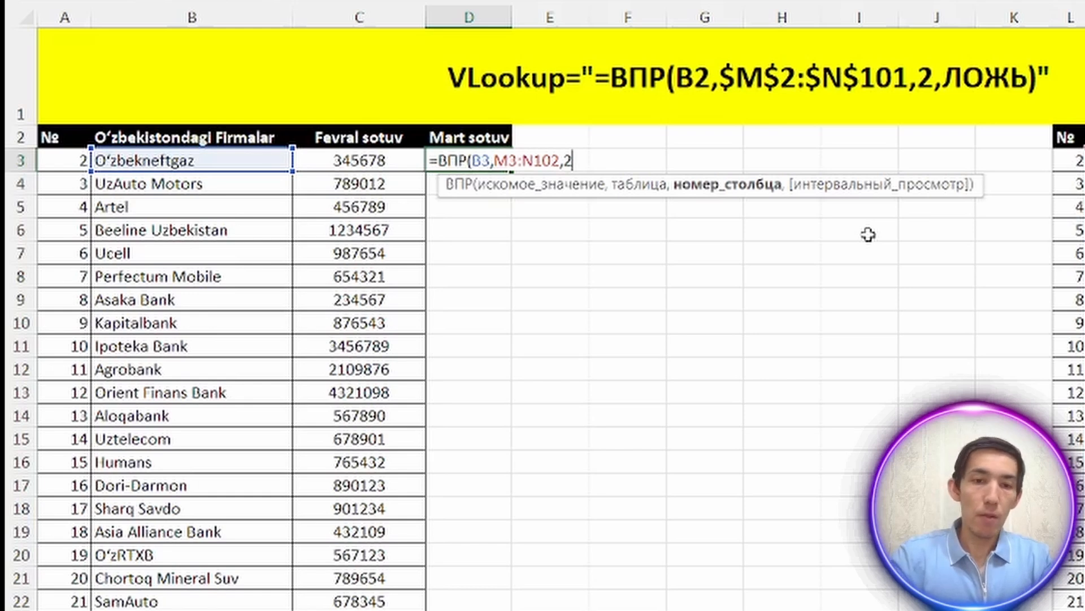
type(",")
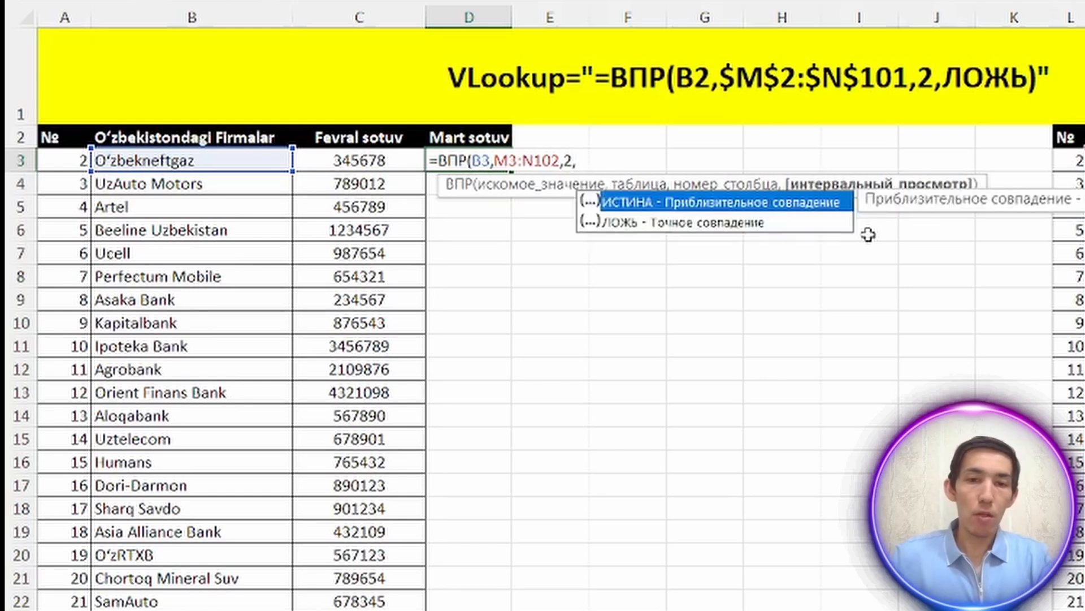
double_click(641, 224)
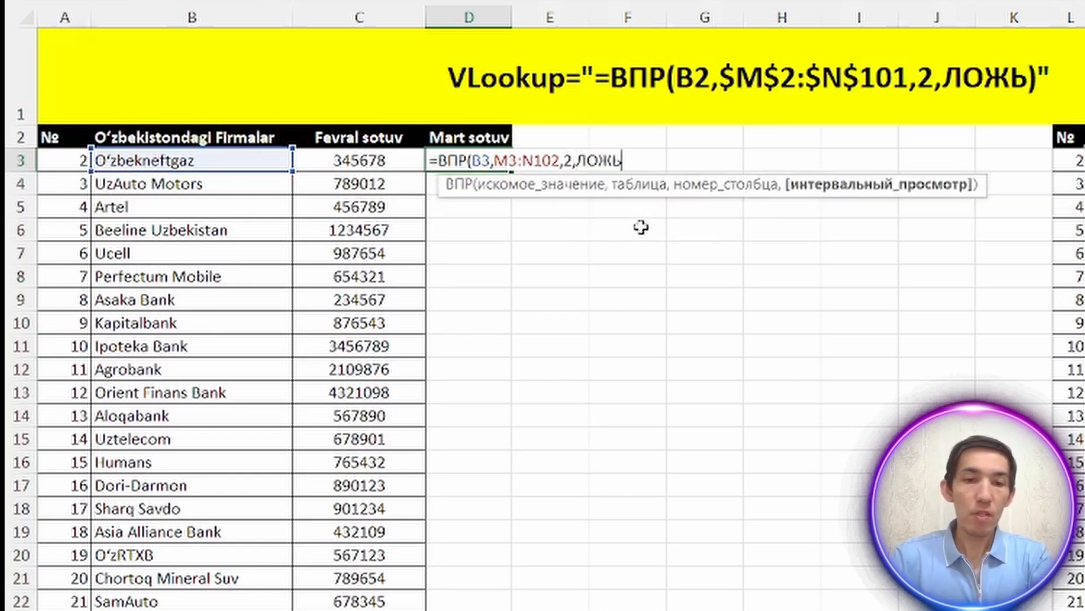
key("Return")
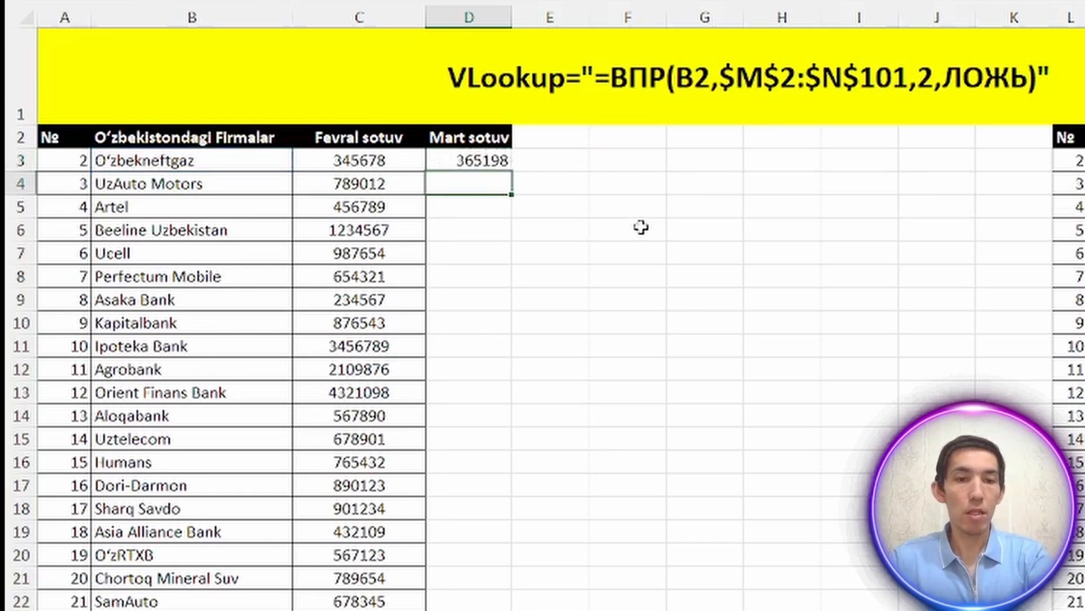
- Compare D3 with O‘zbekneftgaz's amount in the second table, and fill the ВПР formula down the Mart sotuv column
left_click(462, 161)
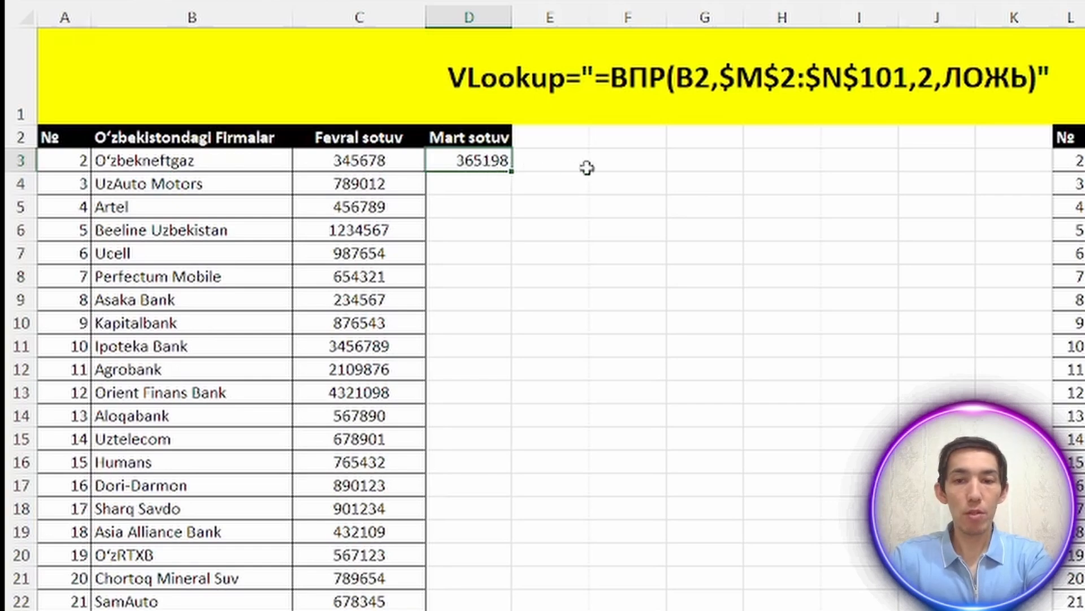
scroll(651, 433, "down", 7)
scroll(652, 433, "down", 17)
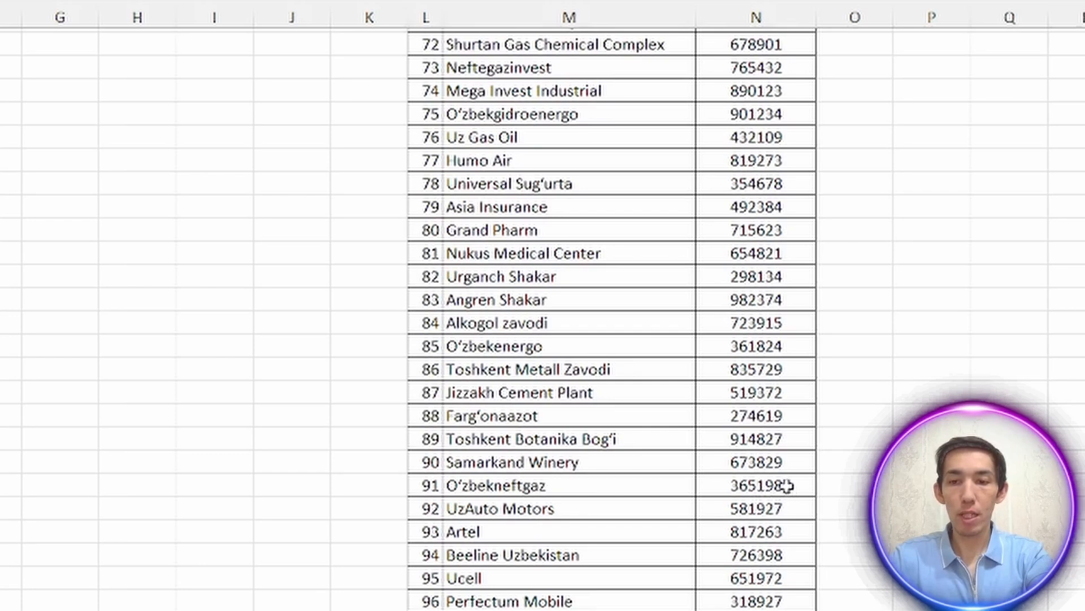
scroll(793, 341, "up", 20)
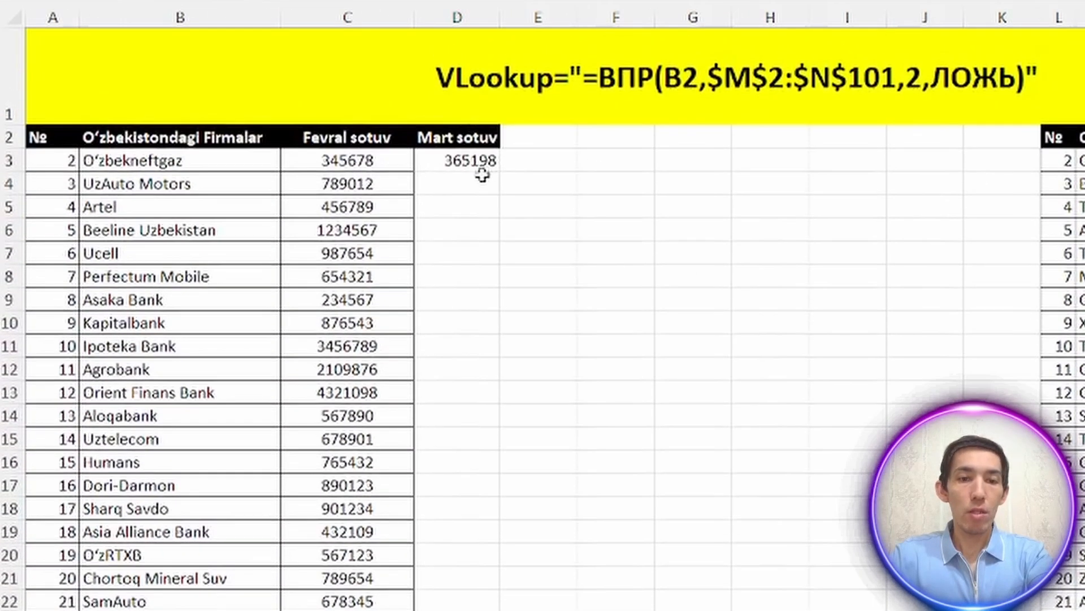
left_click(482, 171)
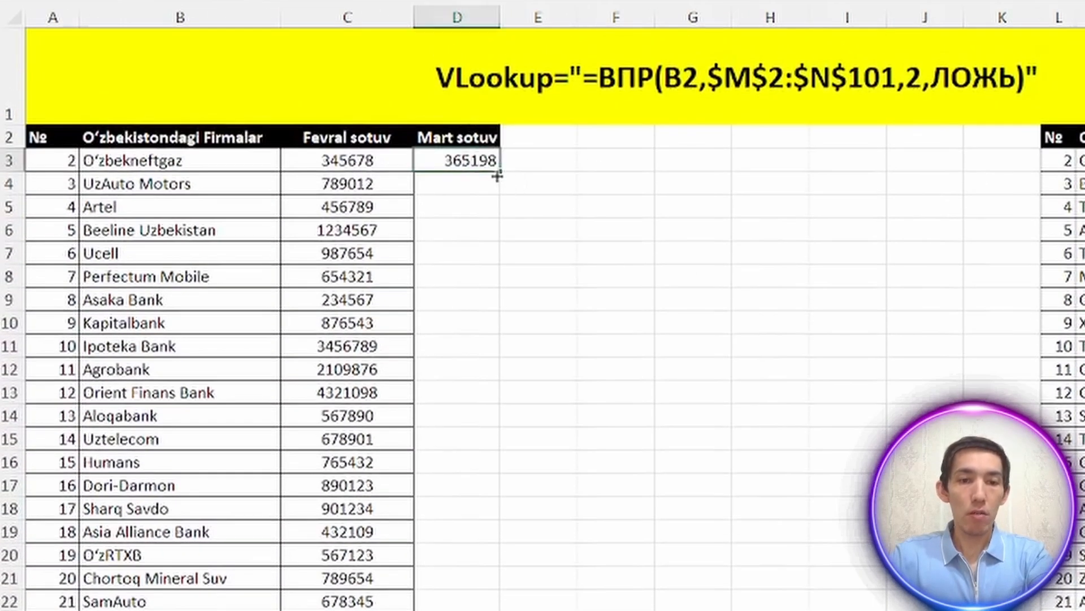
double_click(500, 175)
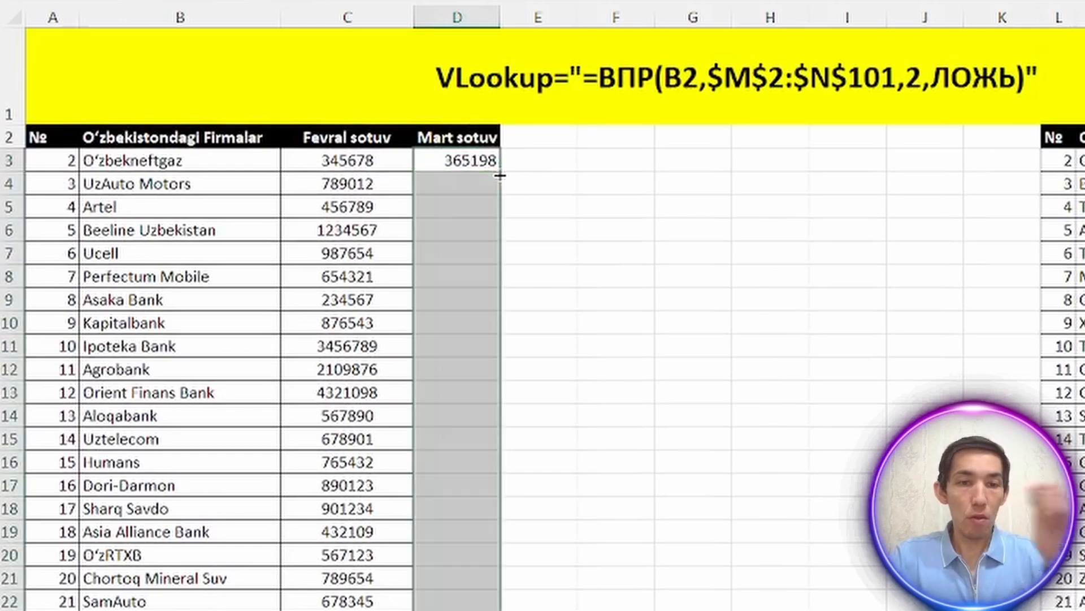
- Look through the filled Mart sotuv column and check the lookup result and firm name in the O‘zRTXB row
scroll(508, 271, "down", 5)
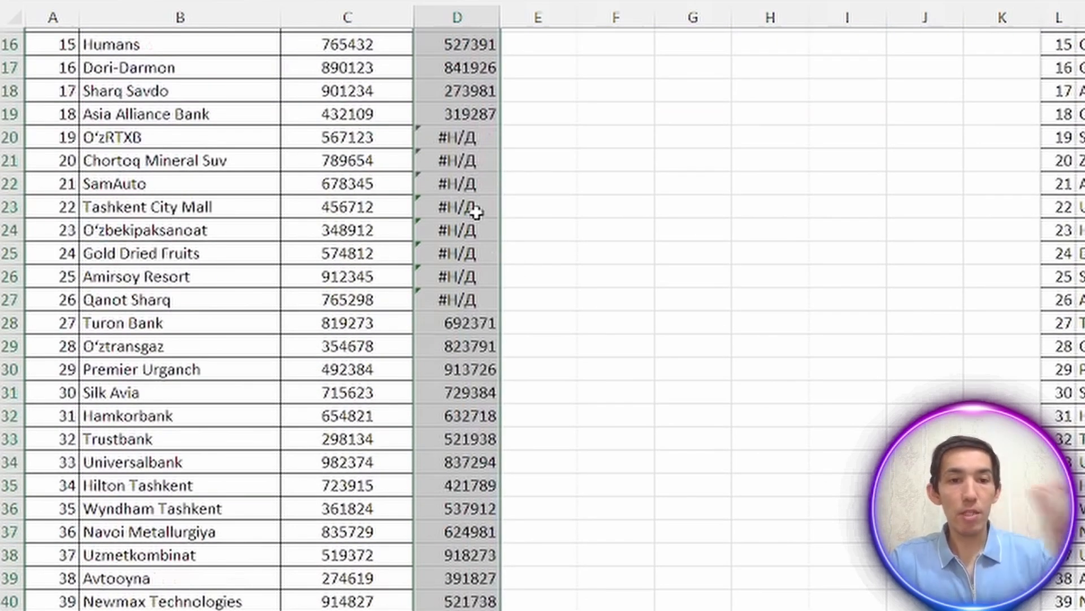
left_click(473, 137)
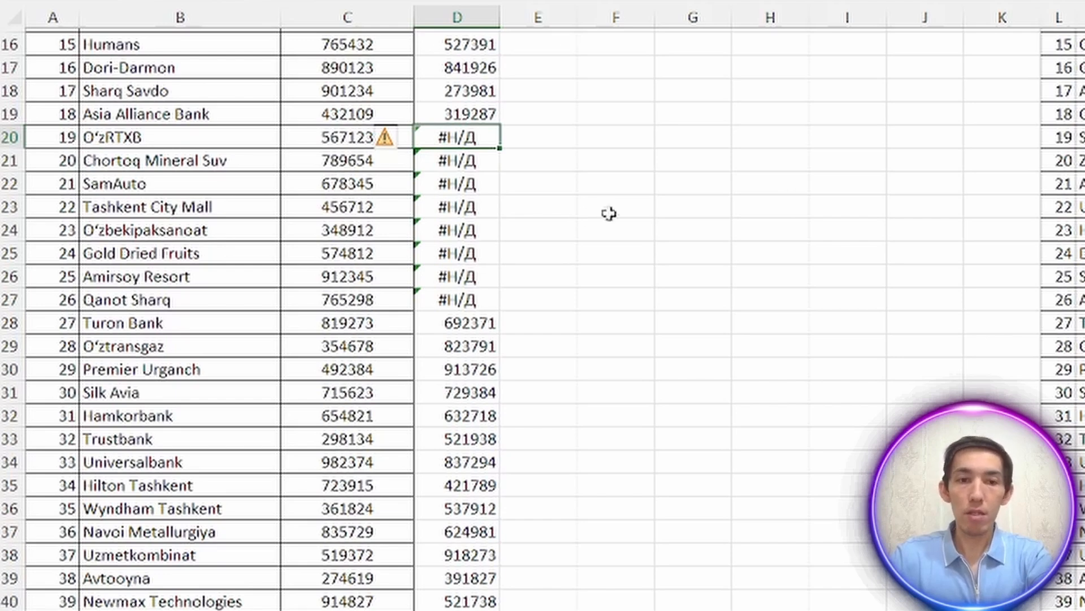
scroll(484, 226, "up", 2)
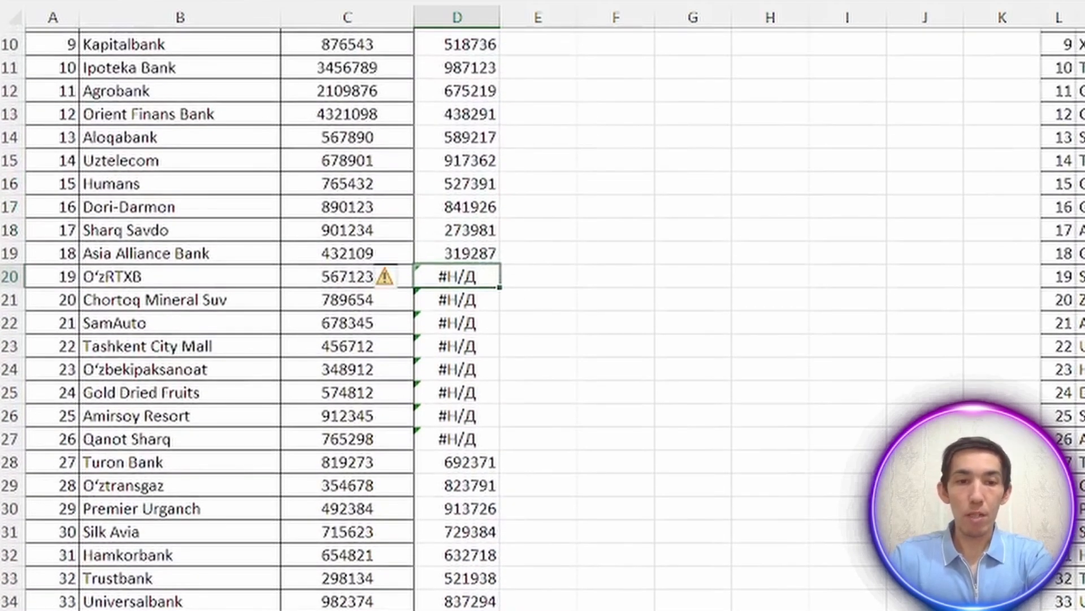
left_click(191, 281)
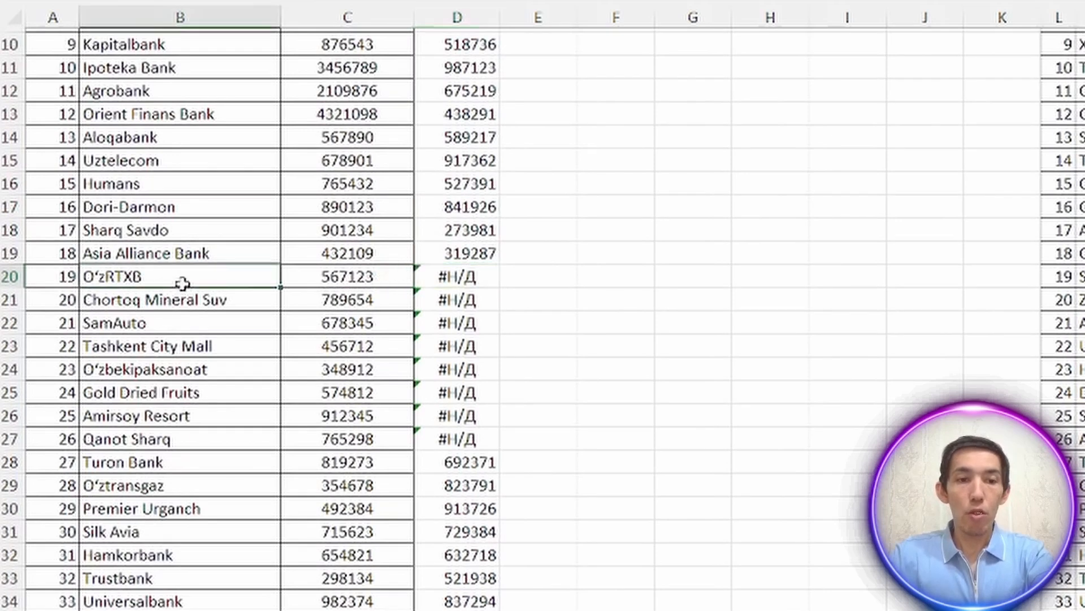
- Open the ВПР formula in D20 and compare its highlighted table range with the full list of firms in the second table
double_click(473, 277)
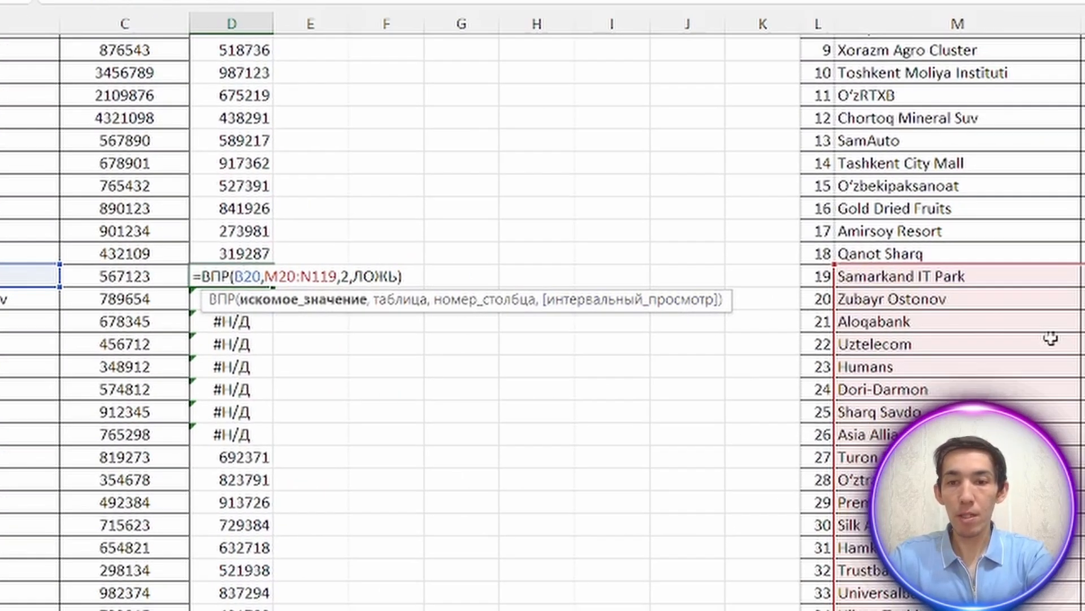
scroll(727, 327, "down", 15)
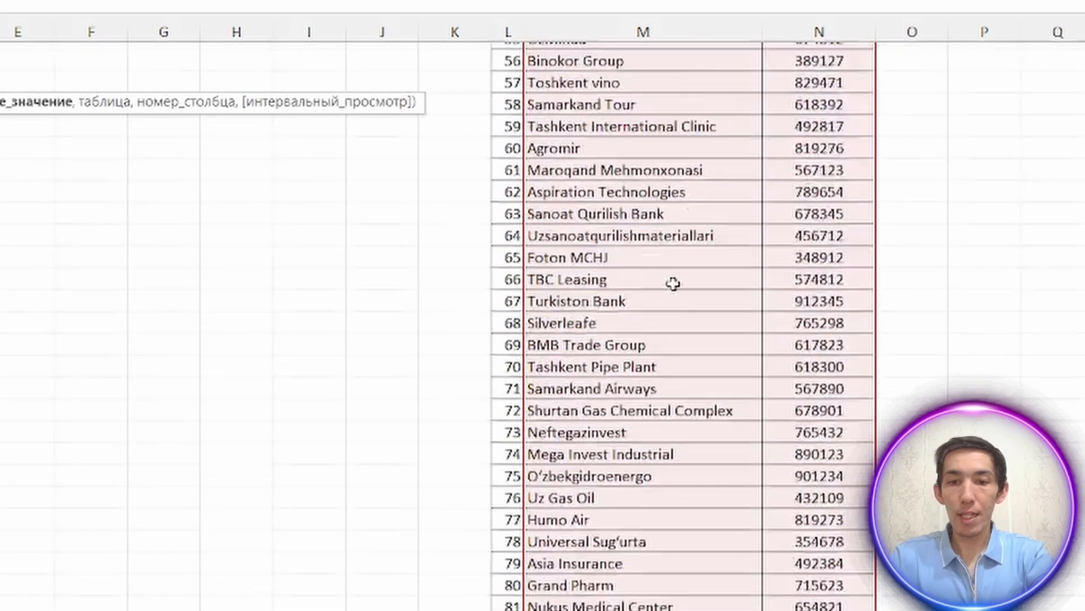
scroll(672, 284, "down", 13)
scroll(710, 405, "up", 7)
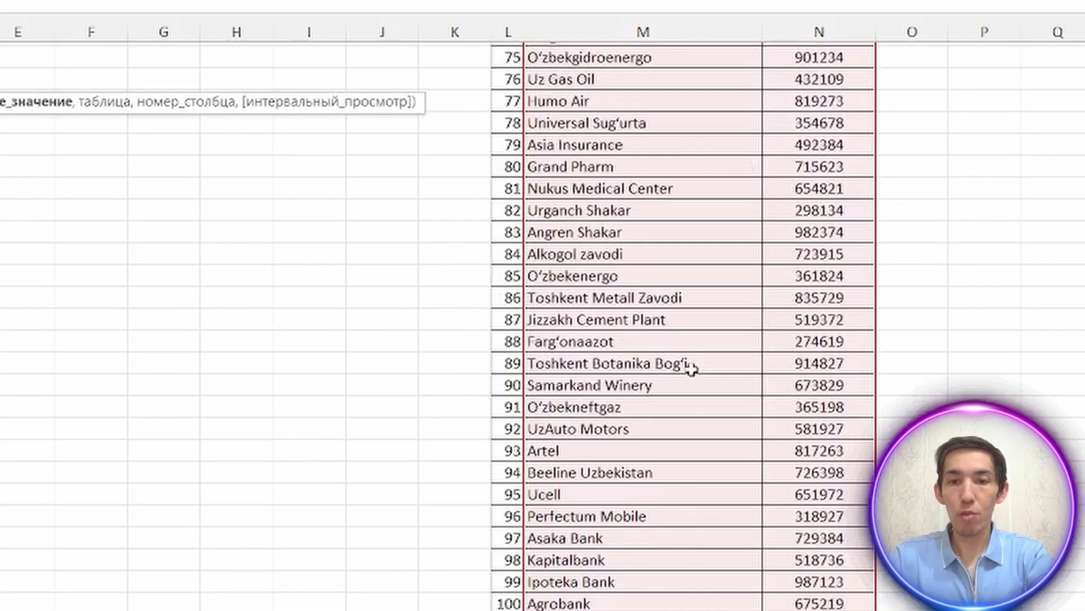
scroll(693, 339, "up", 20)
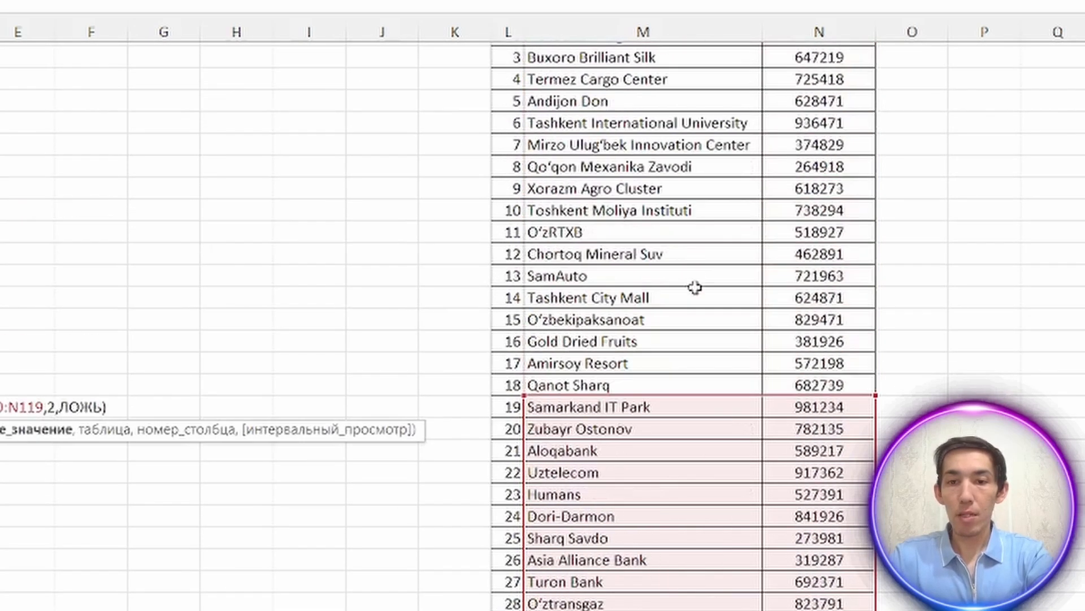
scroll(678, 452, "up", 2)
scroll(698, 430, "down", 6)
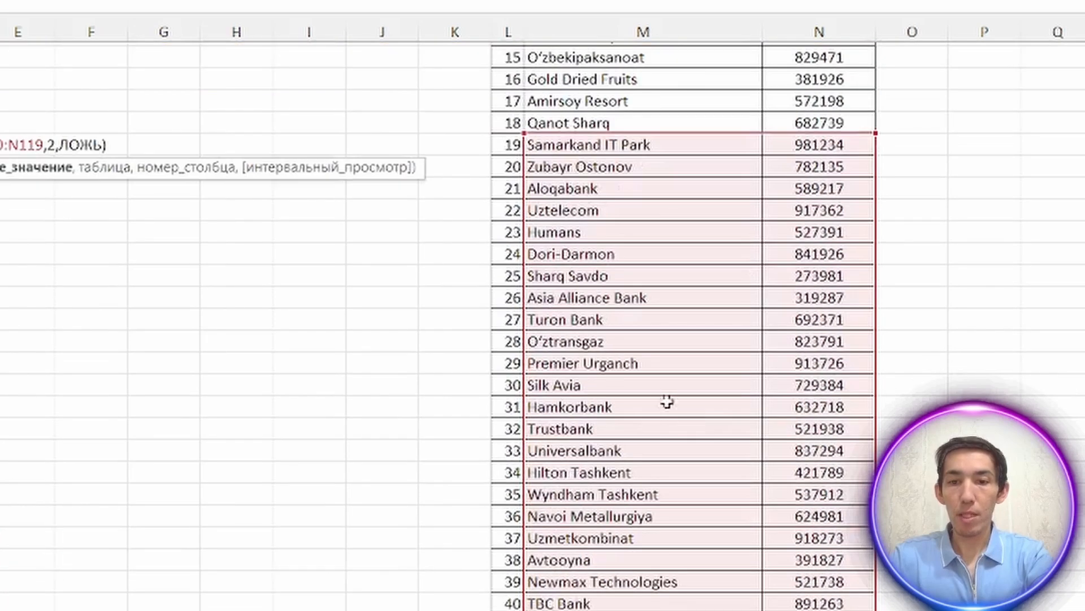
scroll(613, 211, "up", 6)
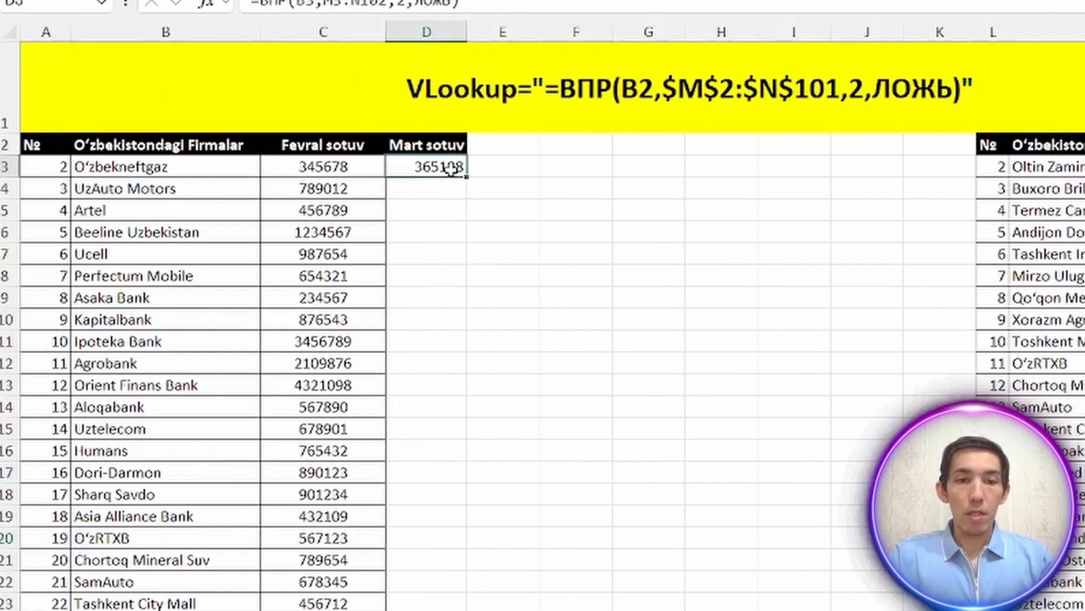
- Make the table range of the ВПР formula in D3 absolute, as $M$3:$N$102, and commit the formula
double_click(446, 166)
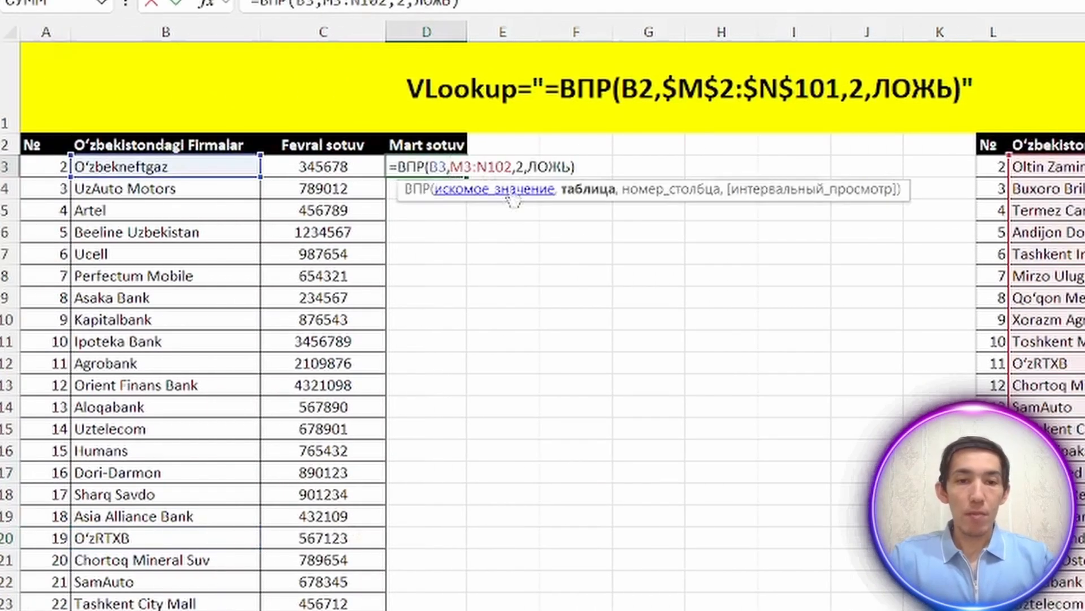
left_click_drag(453, 163, 515, 166)
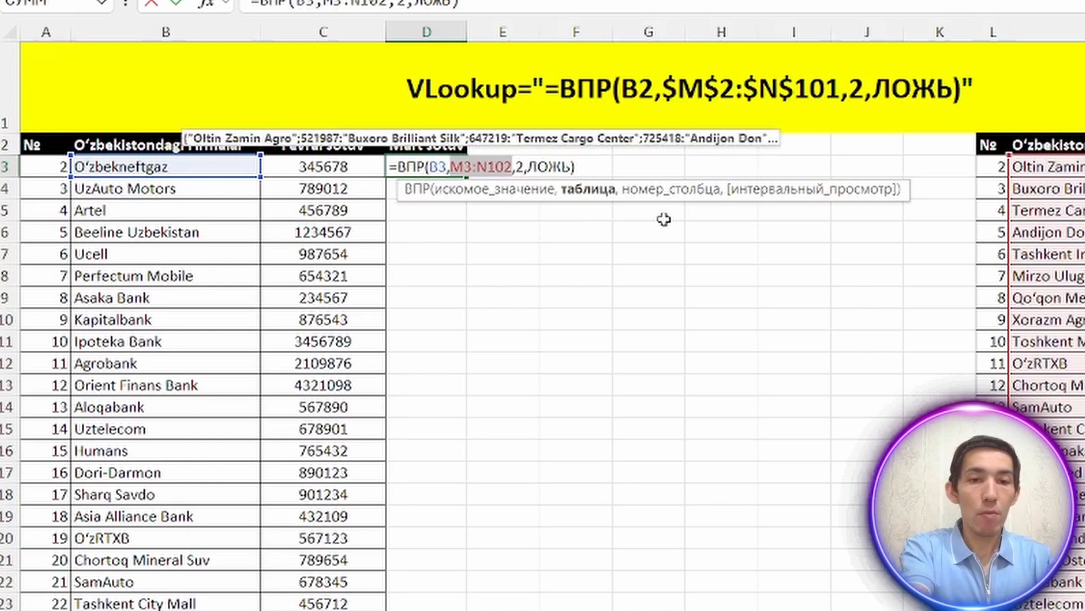
key("F4")
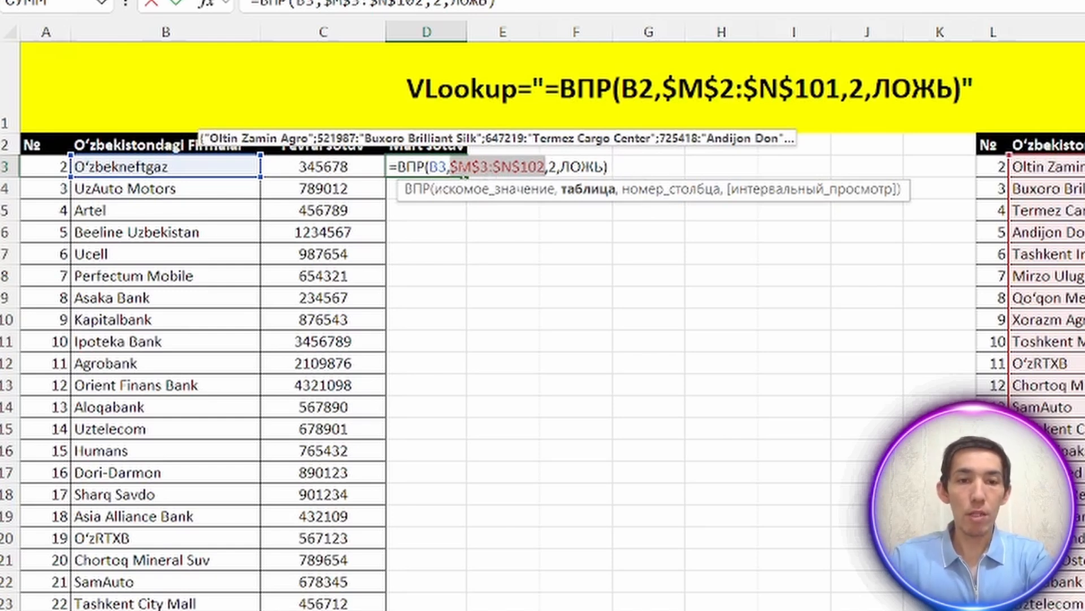
left_click(541, 170)
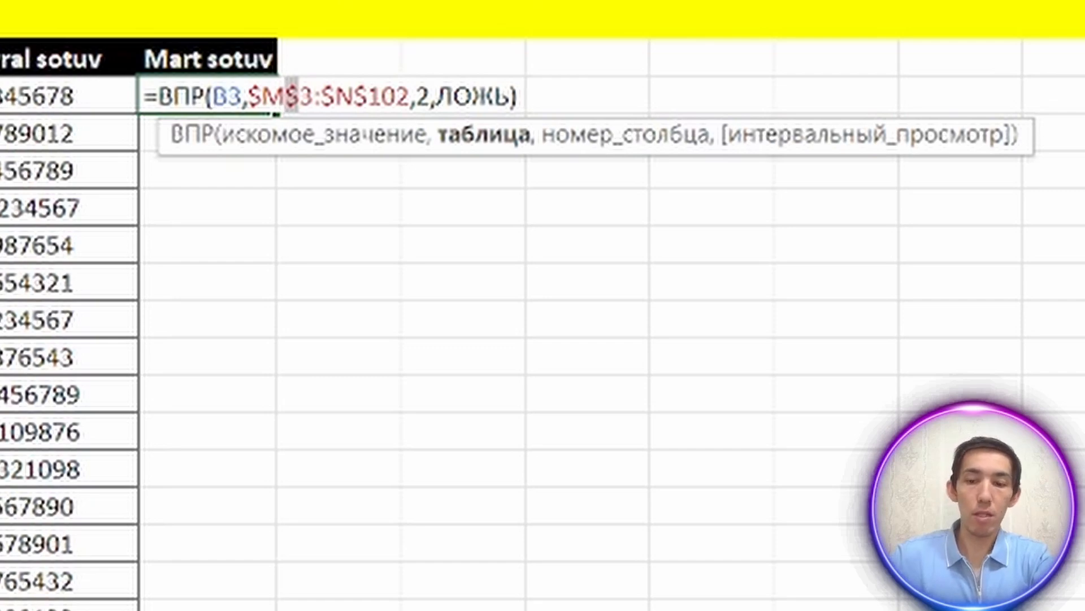
key("Return")
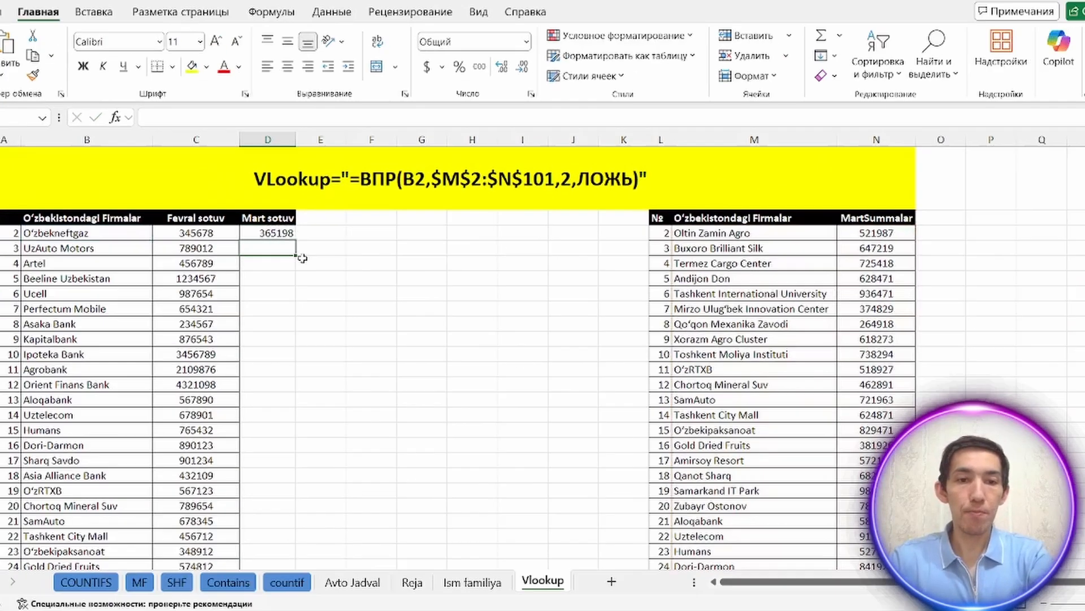
- Fill the ВПР formula from D3 down the Mart sotuv column and check the values down to row 102
left_click(219, 92)
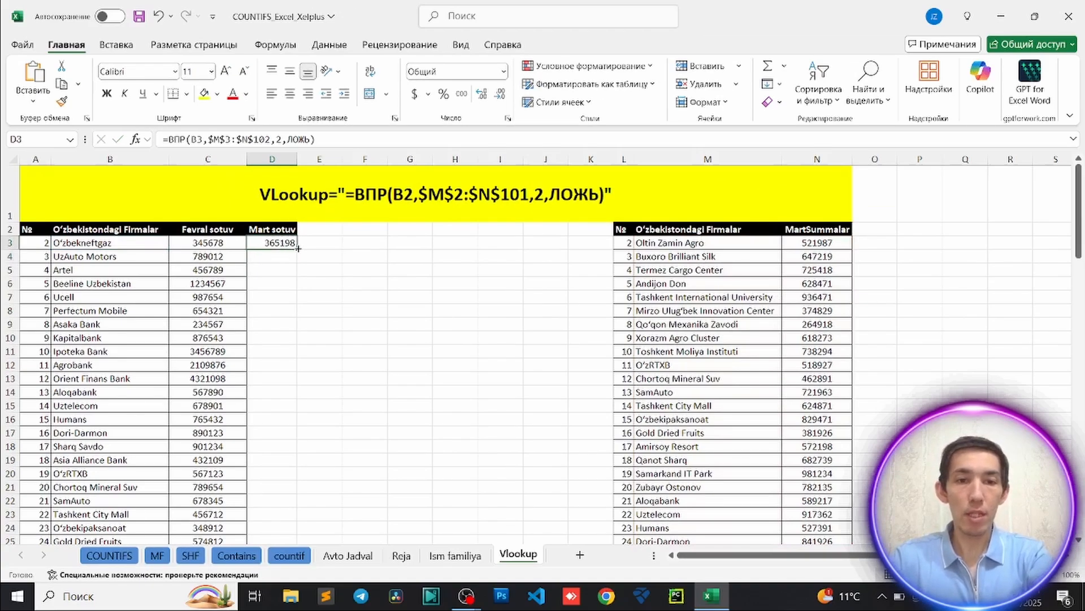
double_click(298, 250)
scroll(273, 353, "down", 14)
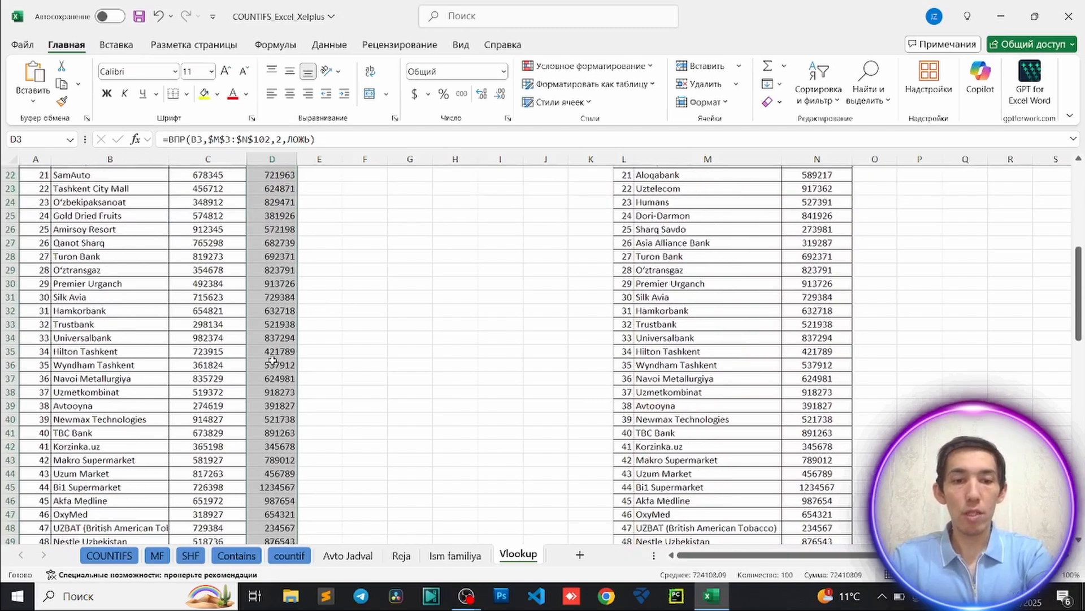
scroll(273, 353, "down", 12)
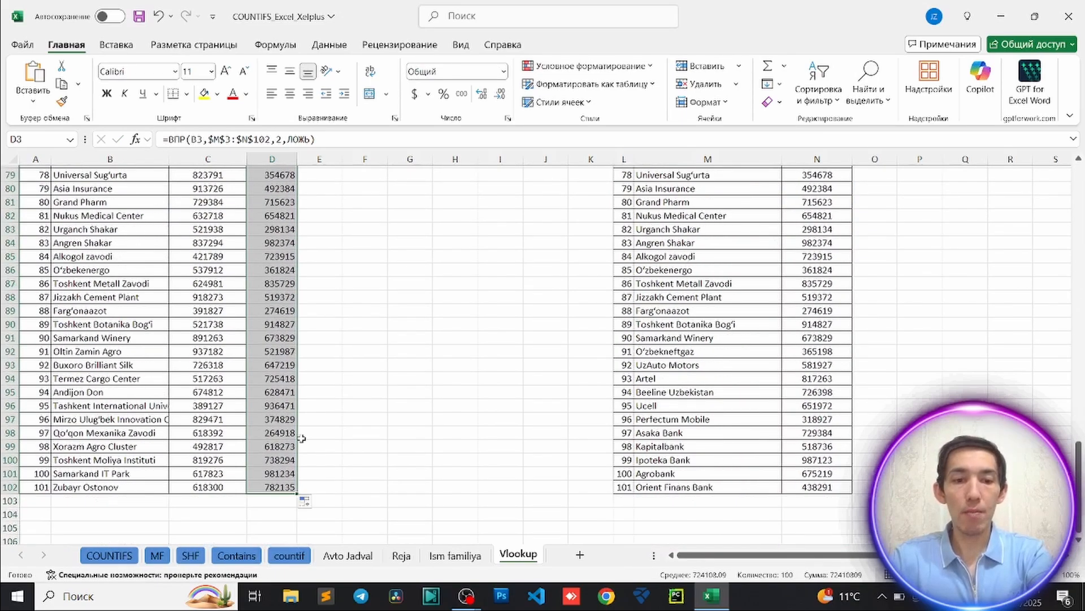
scroll(288, 421, "up", 20)
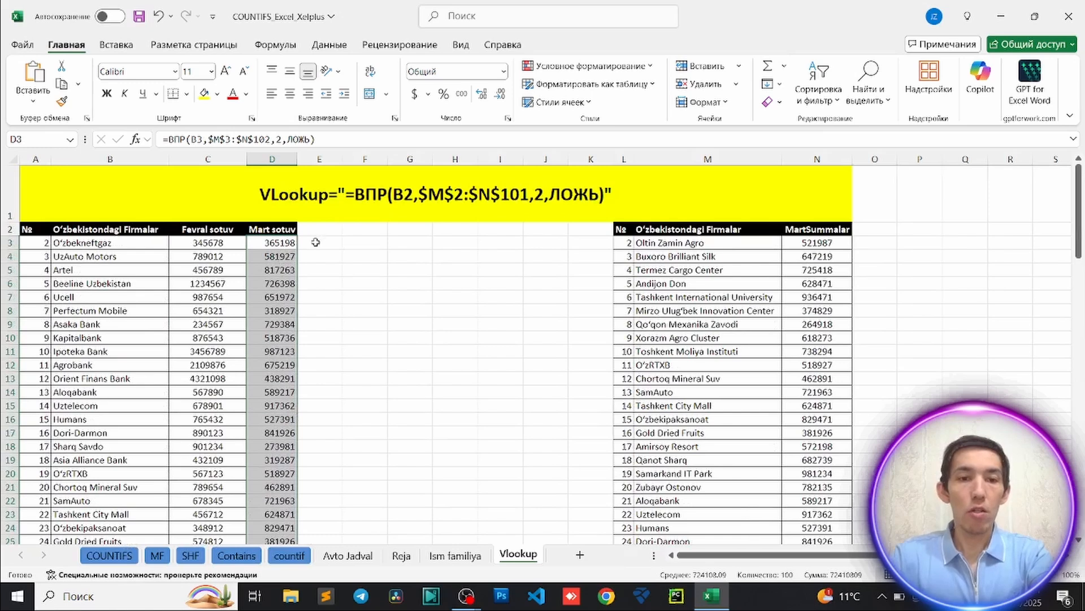
left_click(316, 242)
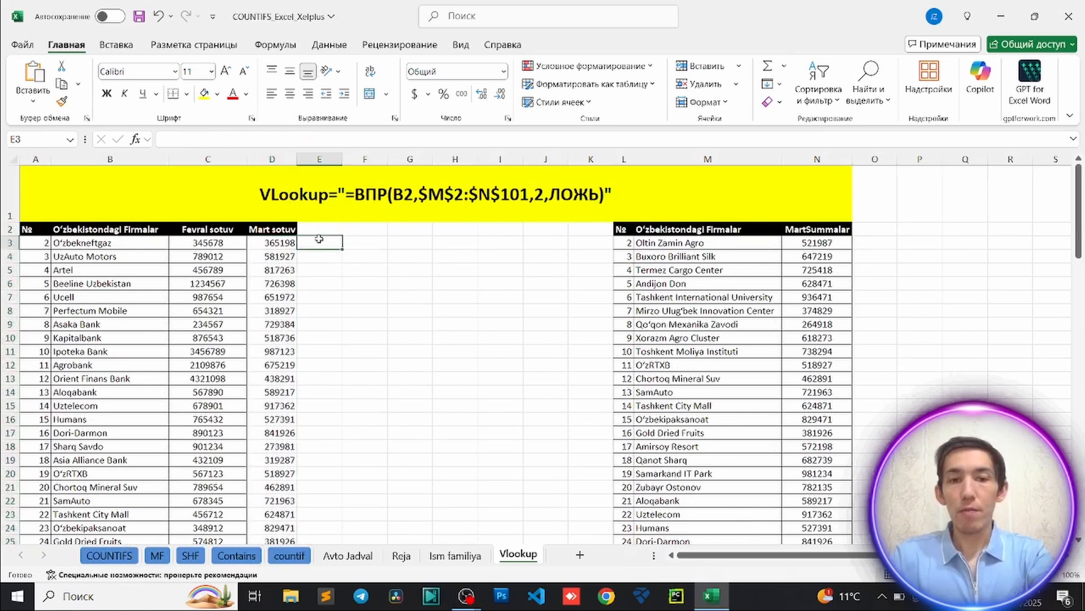